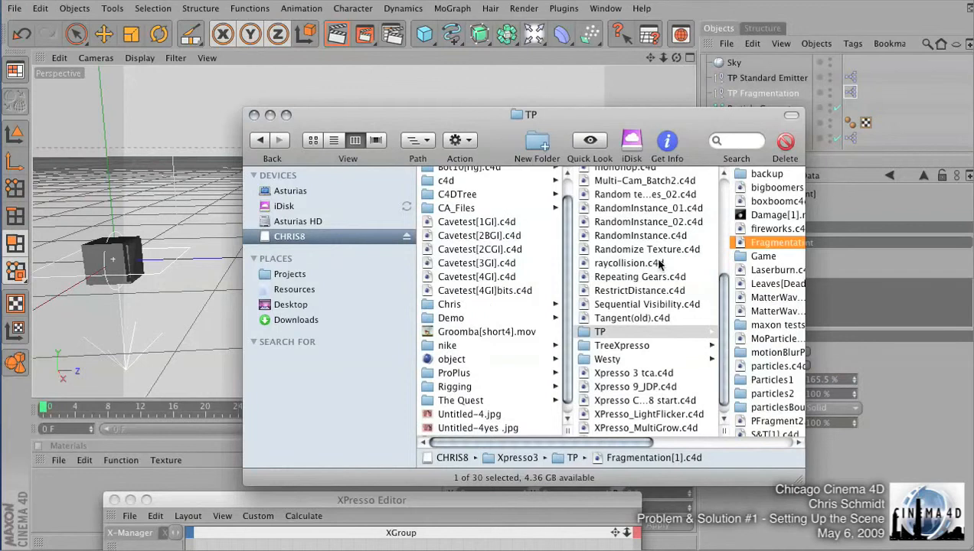
# Browse the CHRIS8 drive to Demo/week5/P_S and open the_footage.mov.
pyautogui.click(357, 236)
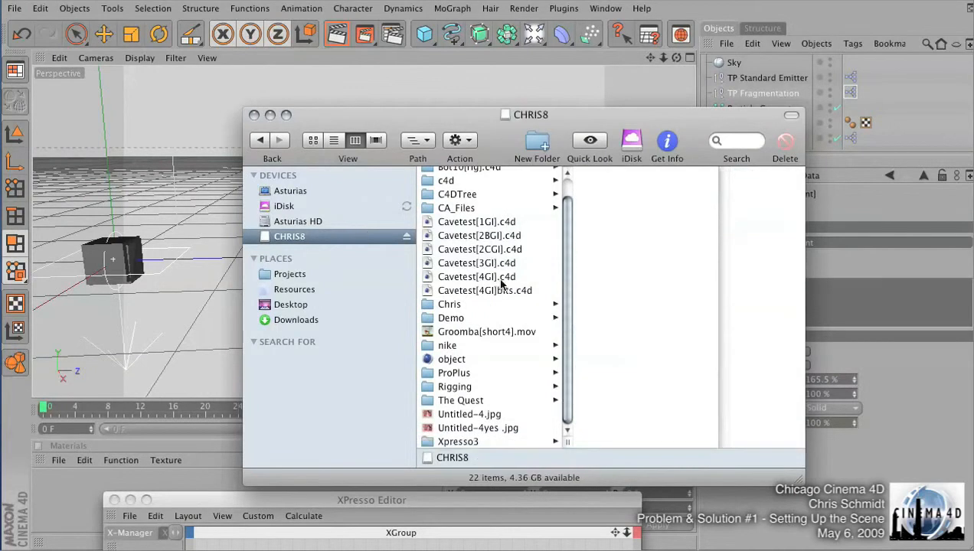
pyautogui.click(468, 316)
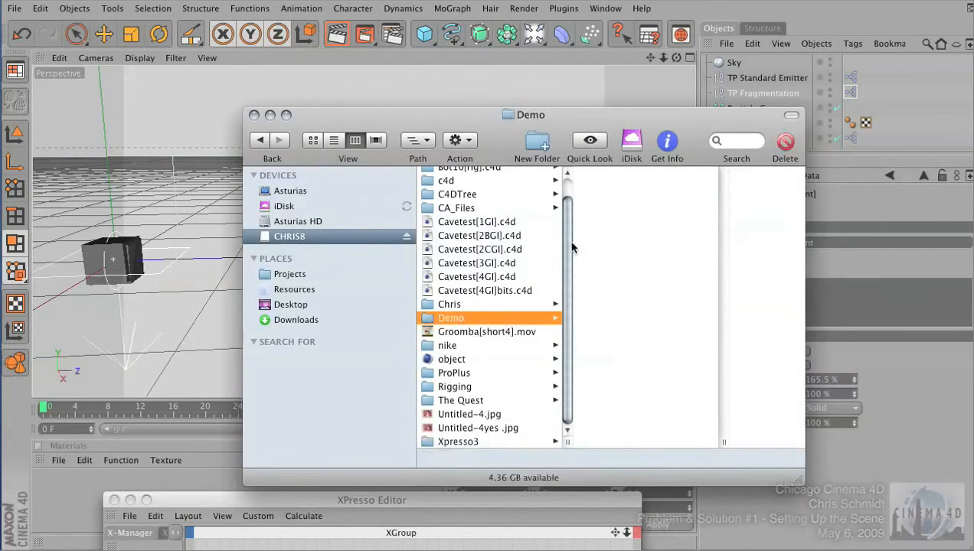
pyautogui.click(604, 214)
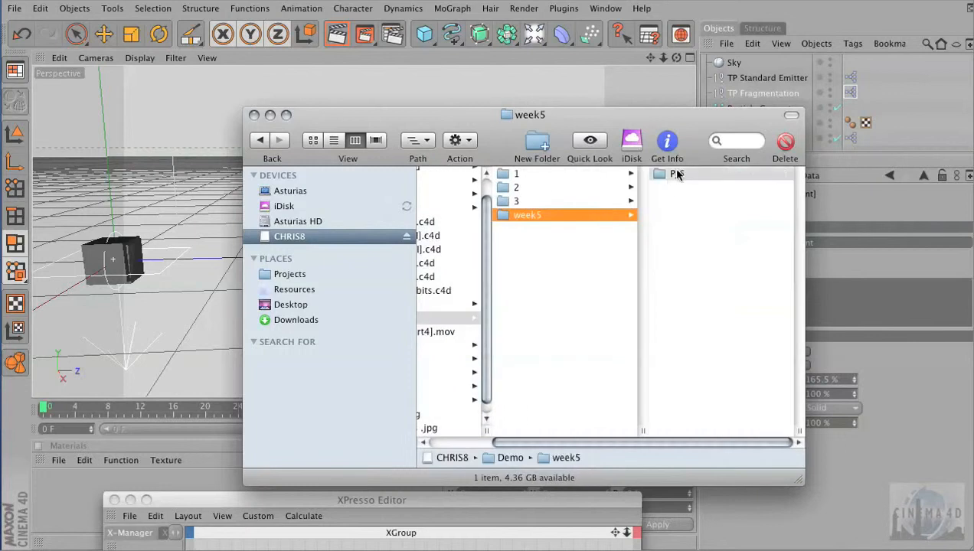
pyautogui.click(677, 175)
pyautogui.moveTo(618, 124); pyautogui.dragTo(527, 146)
pyautogui.doubleClick(615, 349)
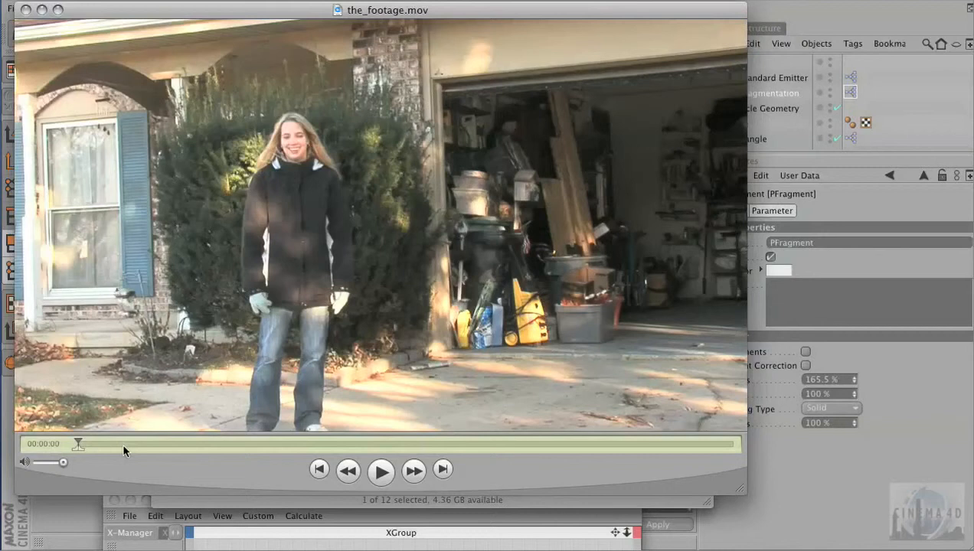
# Play and skim through the garage footage, and close the movie.
pyautogui.press('space')
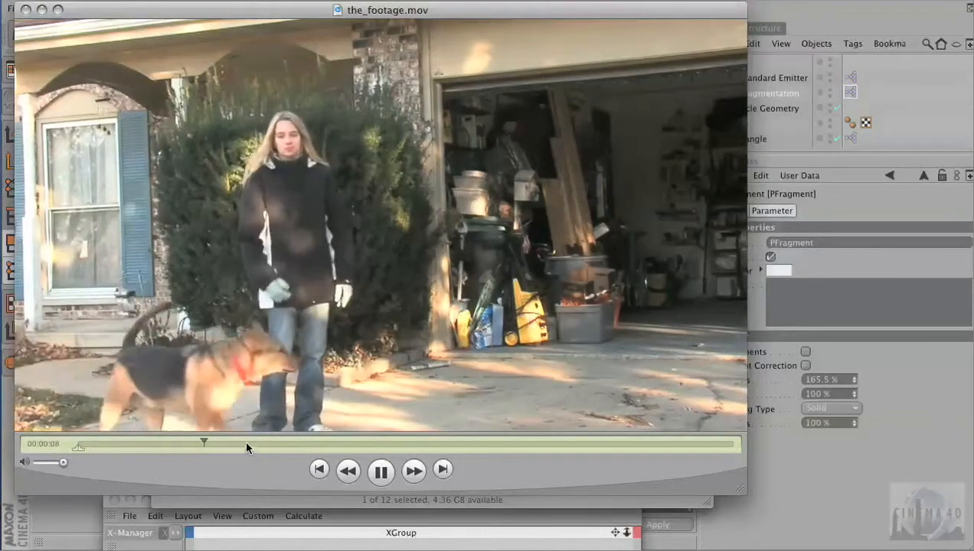
pyautogui.moveTo(246, 447); pyautogui.dragTo(320, 446)
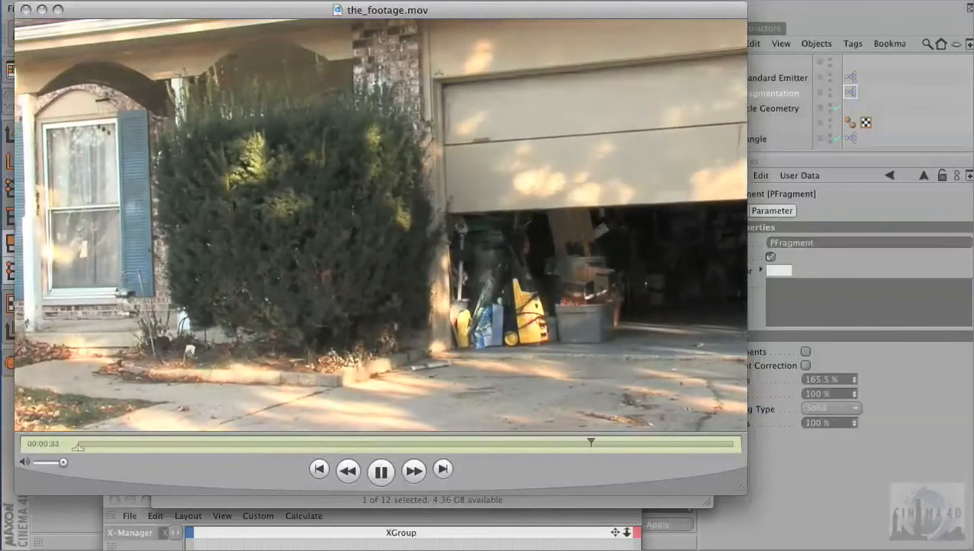
pyautogui.click(26, 11)
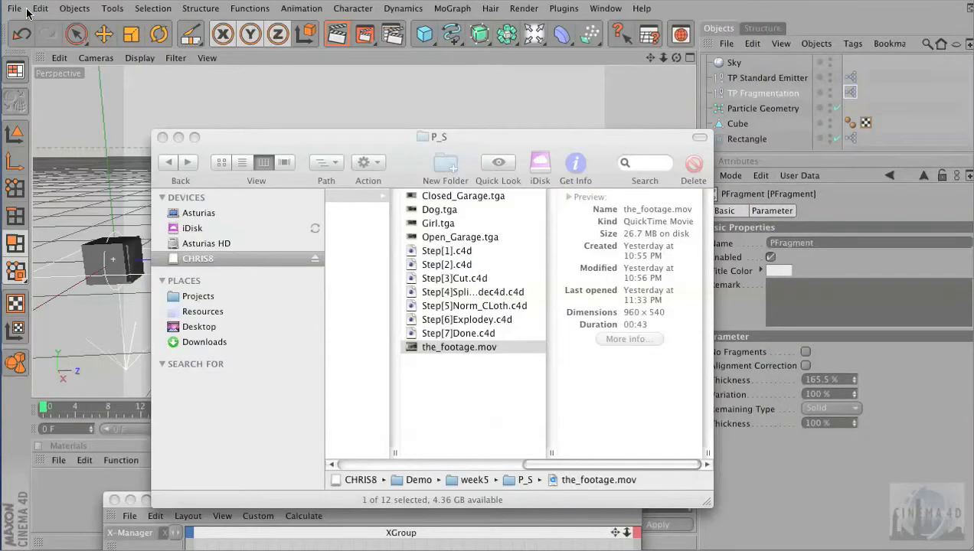
# Open Open_Garage.tga and Closed_Garage.tga together in Preview.
pyautogui.click(466, 238)
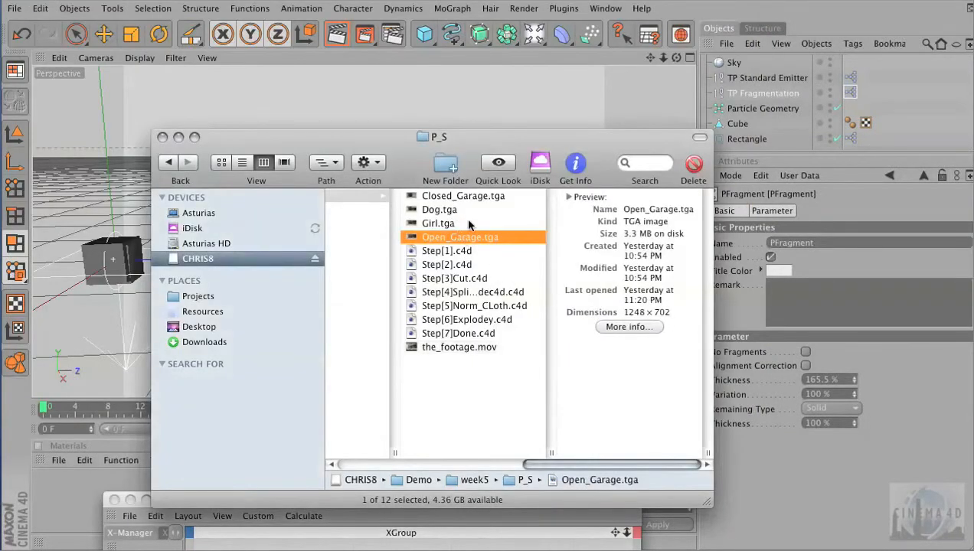
pyautogui.keyDown('super'); pyautogui.click(464, 196); pyautogui.keyUp('super')
pyautogui.rightClick(465, 196)
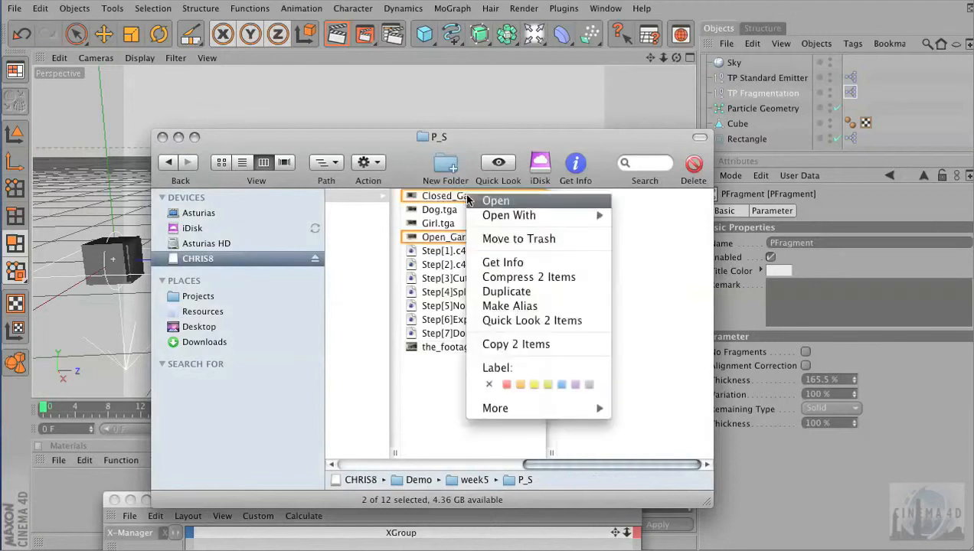
pyautogui.moveTo(505, 218)
pyautogui.click(677, 217)
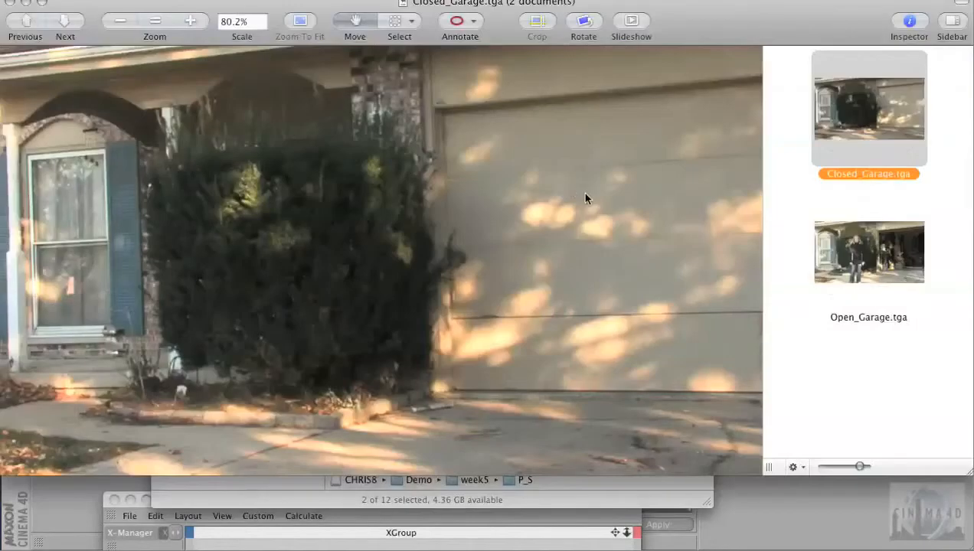
# Compare the open-garage and closed-garage images by alternating between them, and close the image viewer.
pyautogui.click(894, 253)
pyautogui.press('Up')
pyautogui.press('Down')
pyautogui.press('Up')
pyautogui.click(10, 4)
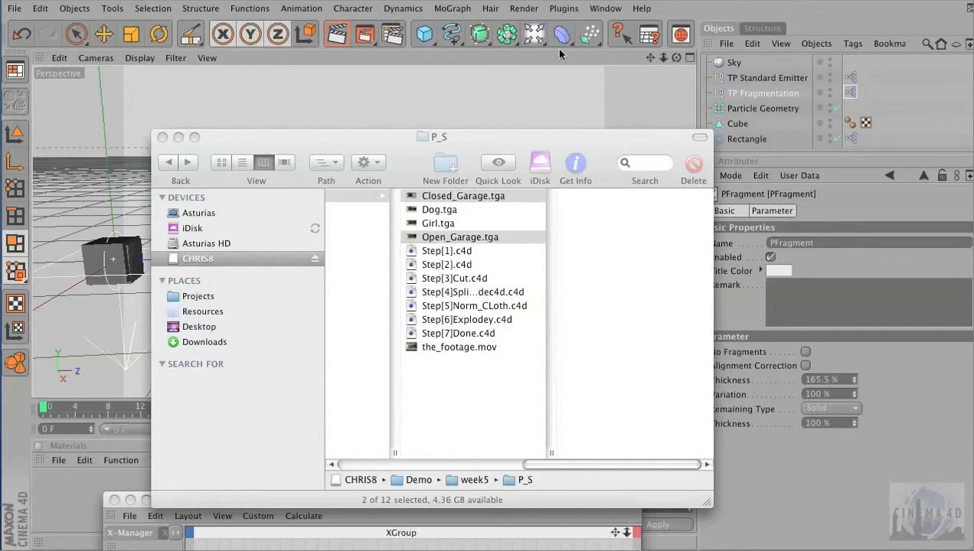
# Return to Cinema 4D, create a new empty scene, and switch to the other Cinema 4D version.
pyautogui.click(688, 0)
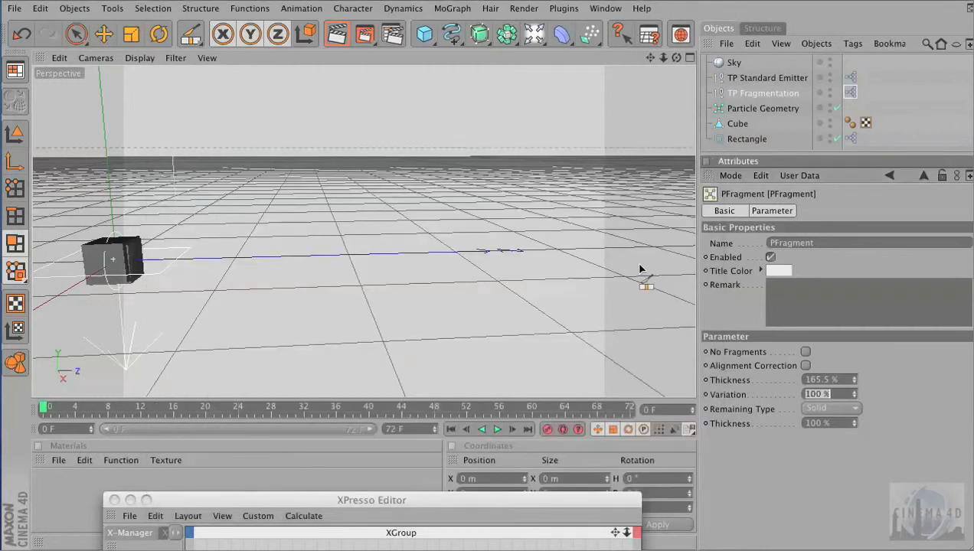
pyautogui.press('super+n')
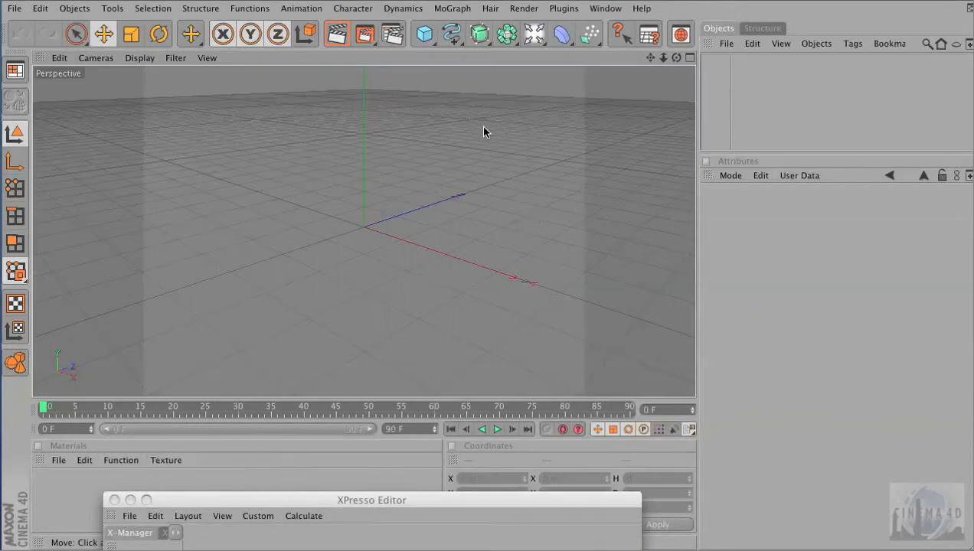
pyautogui.keyDown('alt'); pyautogui.moveTo(498, 117); pyautogui.dragTo(469, 77); pyautogui.keyUp('alt')
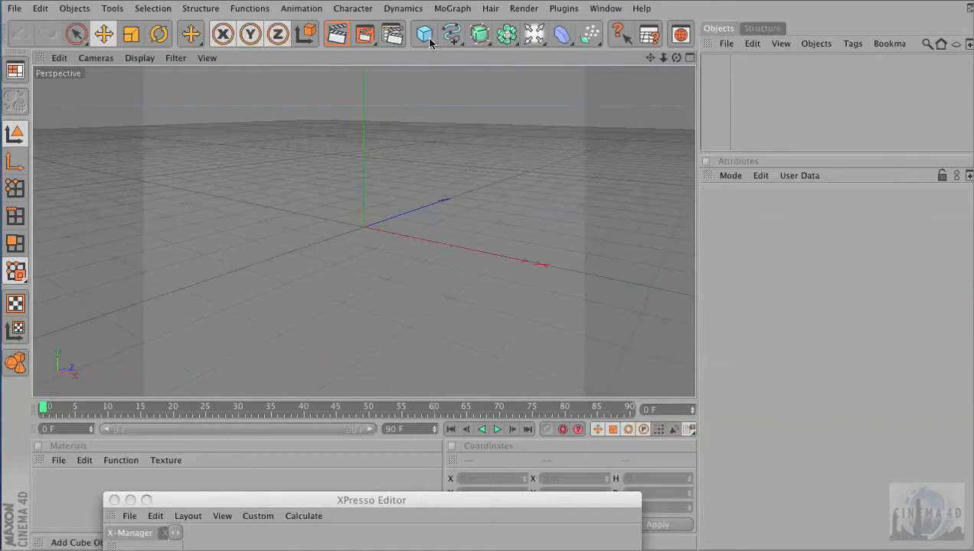
pyautogui.moveTo(366, 494); pyautogui.dragTo(497, 501)
pyautogui.moveTo(31, 520)
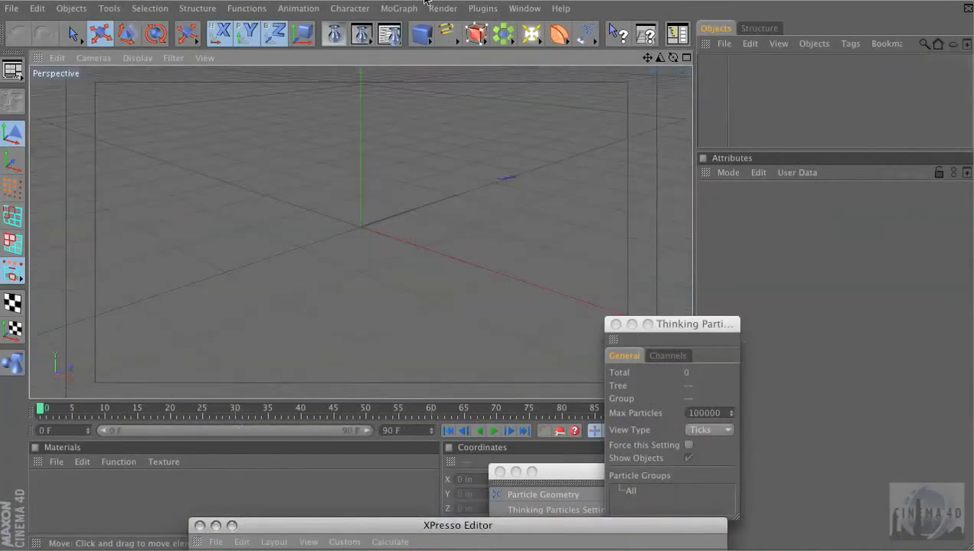
# Add a Plane primitive and set its orientation to -Z so it stands upright.
pyautogui.click(422, 34)
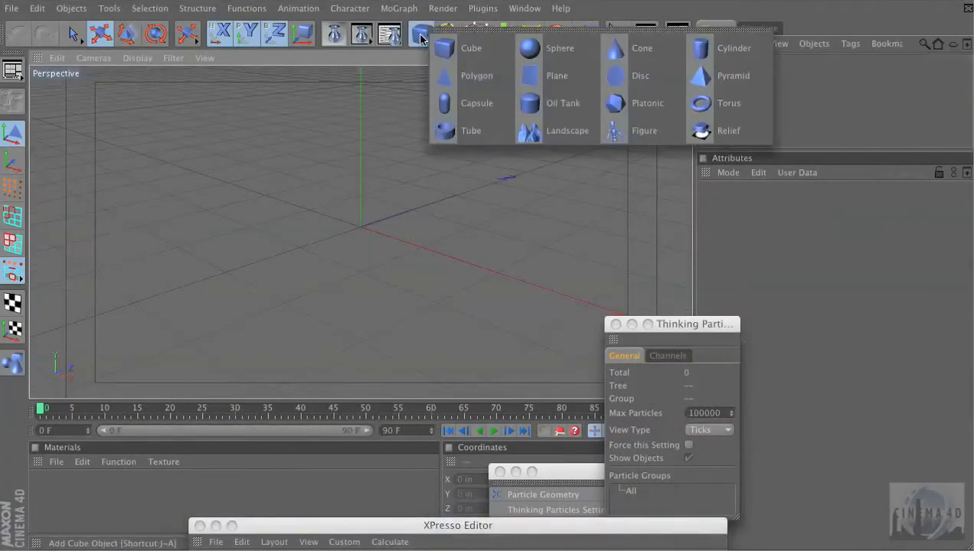
pyautogui.click(572, 77)
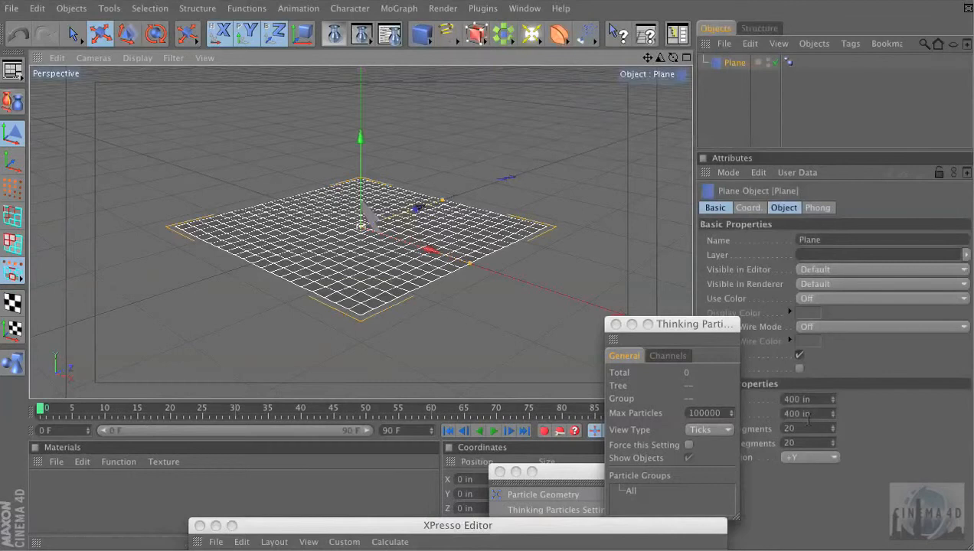
pyautogui.click(813, 458)
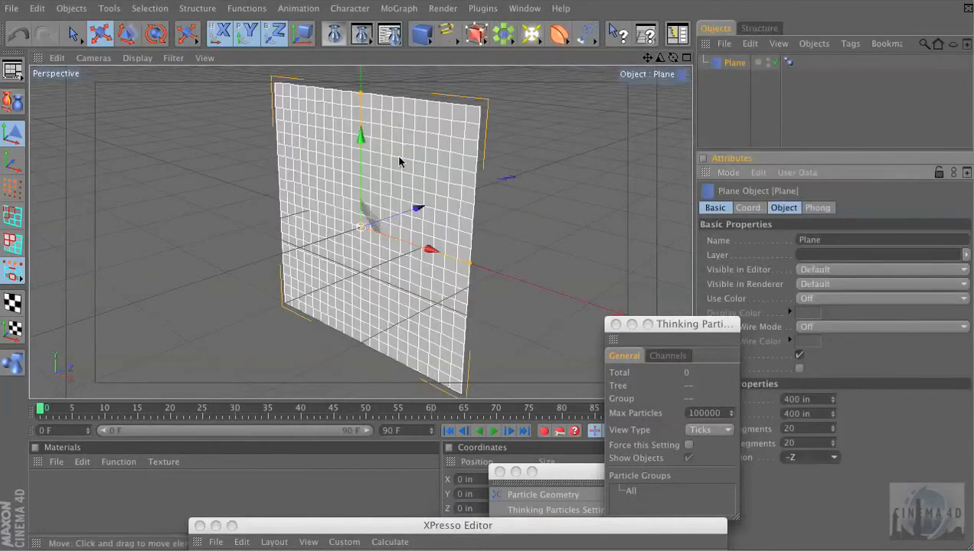
# Reduce the plane's height to about 328 in and raise it to about Y 165 in so it rests on the floor.
pyautogui.moveTo(360, 92); pyautogui.dragTo(360, 118)
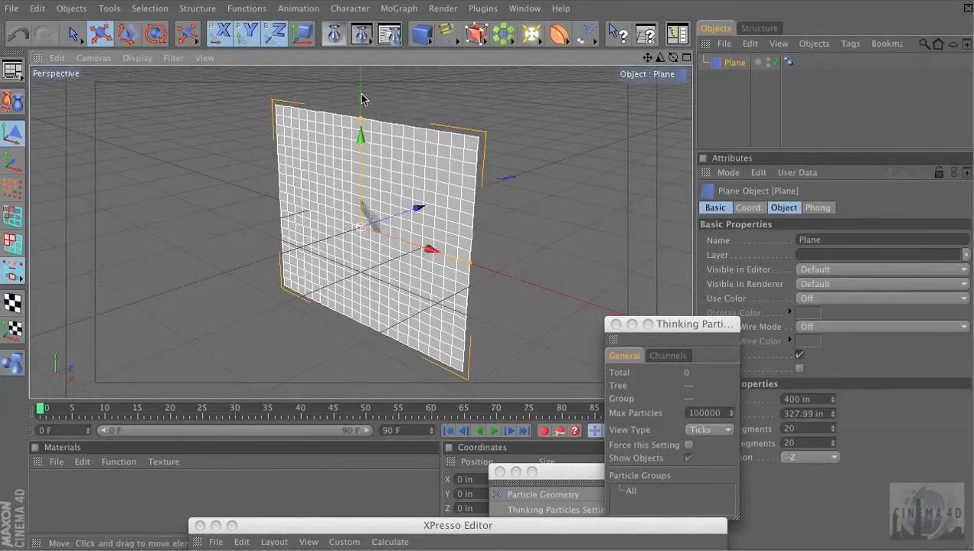
pyautogui.moveTo(365, 150); pyautogui.dragTo(364, 32)
pyautogui.keyDown('alt'); pyautogui.moveTo(494, 198); pyautogui.dragTo(586, 157); pyautogui.keyUp('alt')
pyautogui.keyDown('alt'); pyautogui.moveTo(586, 157); pyautogui.dragTo(552, 145, button='right'); pyautogui.keyUp('alt')
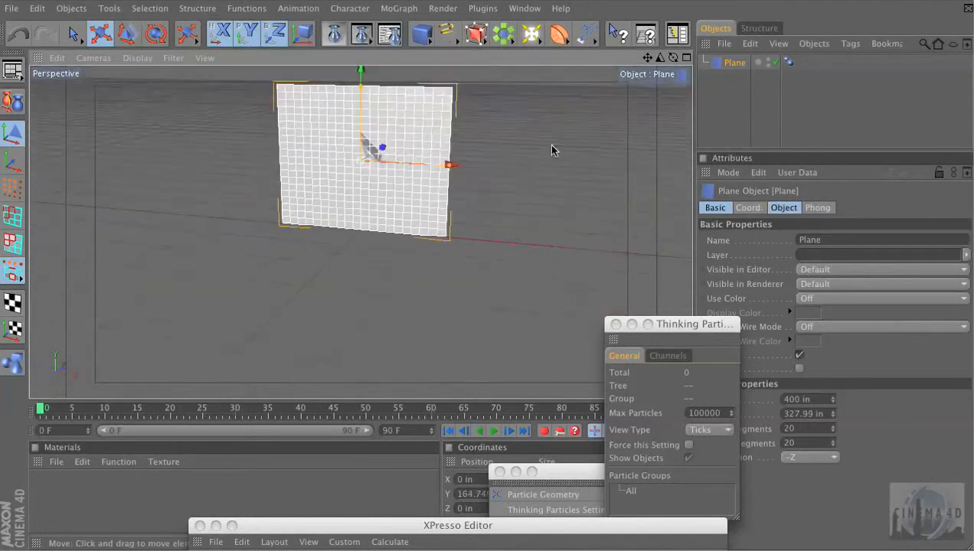
# Create a new material and open it in the Material Editor.
pyautogui.keyDown('alt'); pyautogui.moveTo(552, 145); pyautogui.dragTo(543, 132); pyautogui.keyUp('alt')
pyautogui.doubleClick(42, 505)
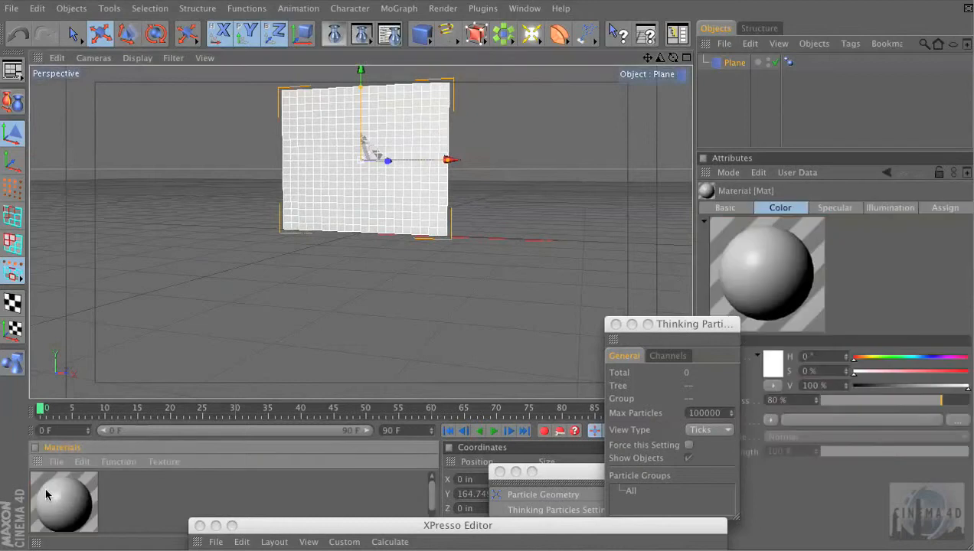
pyautogui.doubleClick(46, 495)
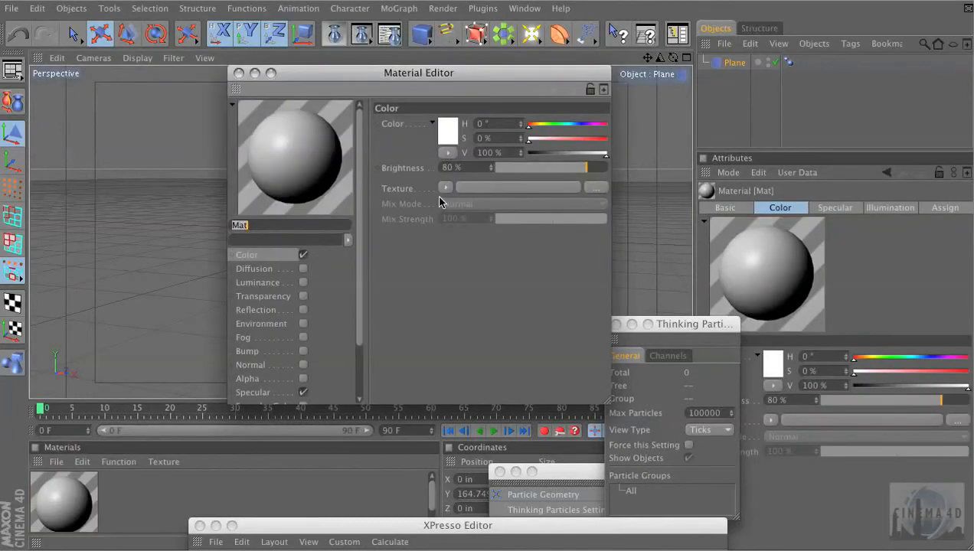
# Save the scene as Demo[1].c4d in the Demo/week5/P_S folder on the CHRIS8 drive.
pyautogui.press('super+s')
pyautogui.scroll(-10, 537, 201)
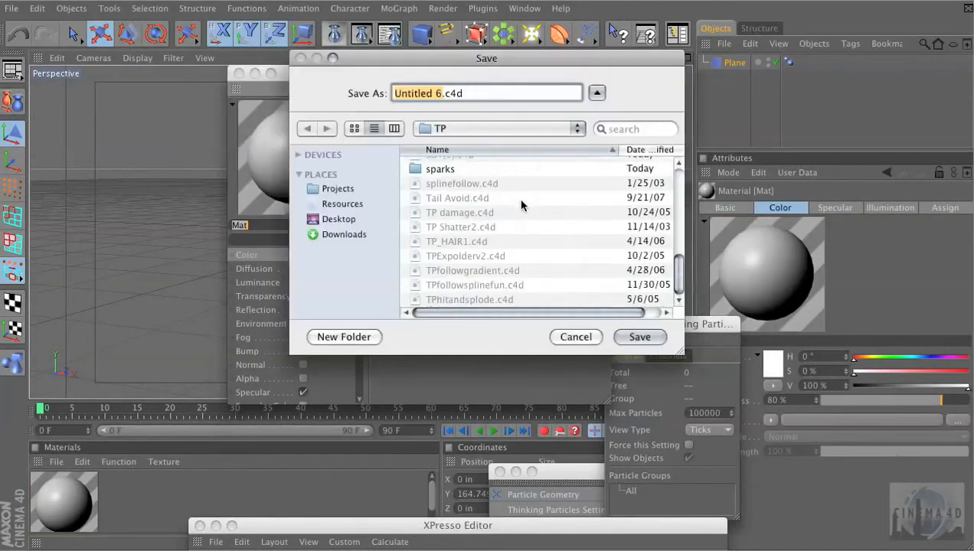
pyautogui.scroll(10, 520, 207)
pyautogui.click(482, 128)
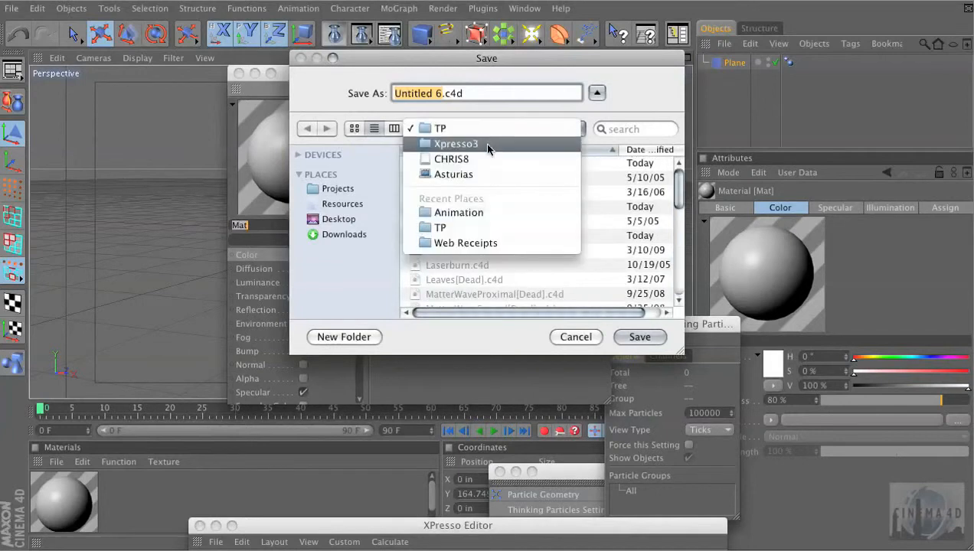
pyautogui.click(493, 161)
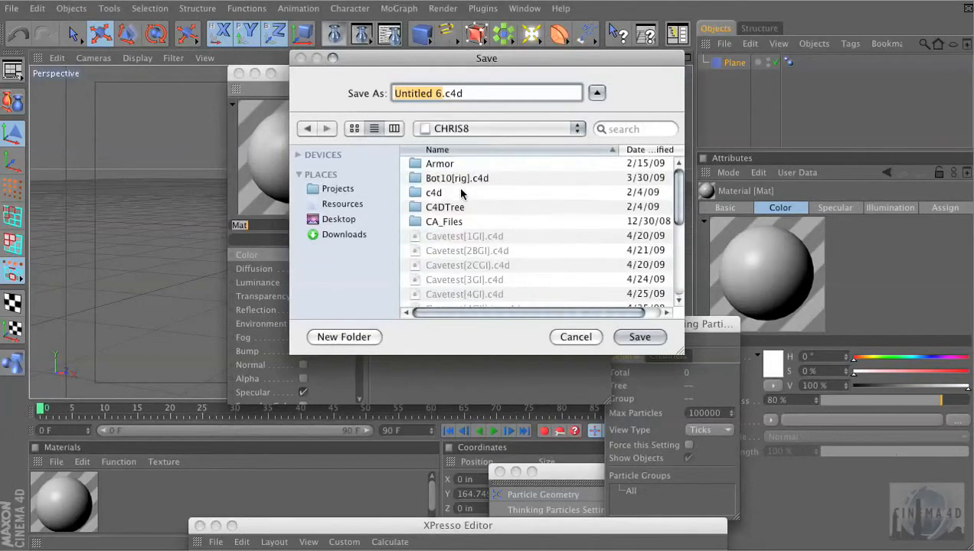
pyautogui.scroll(-10, 462, 194)
pyautogui.doubleClick(446, 169)
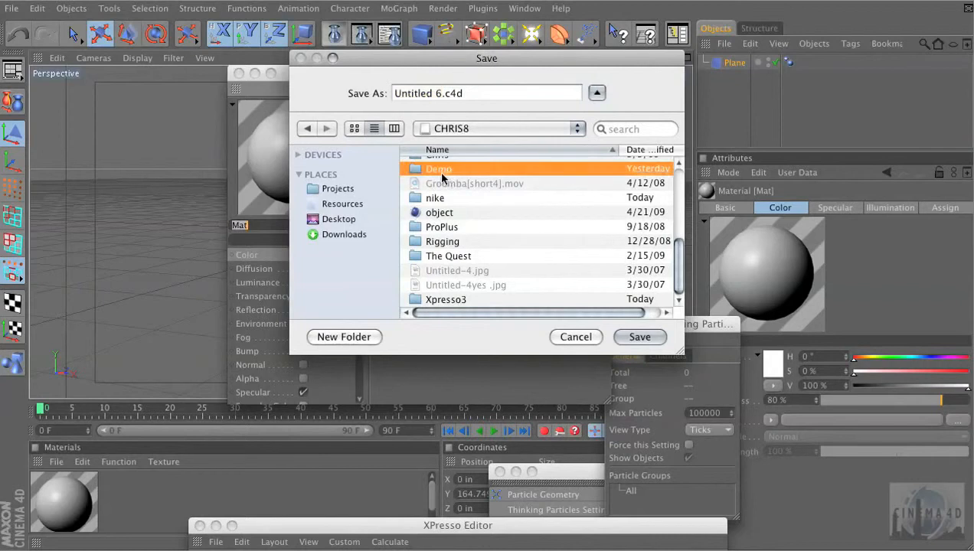
pyautogui.doubleClick(435, 207)
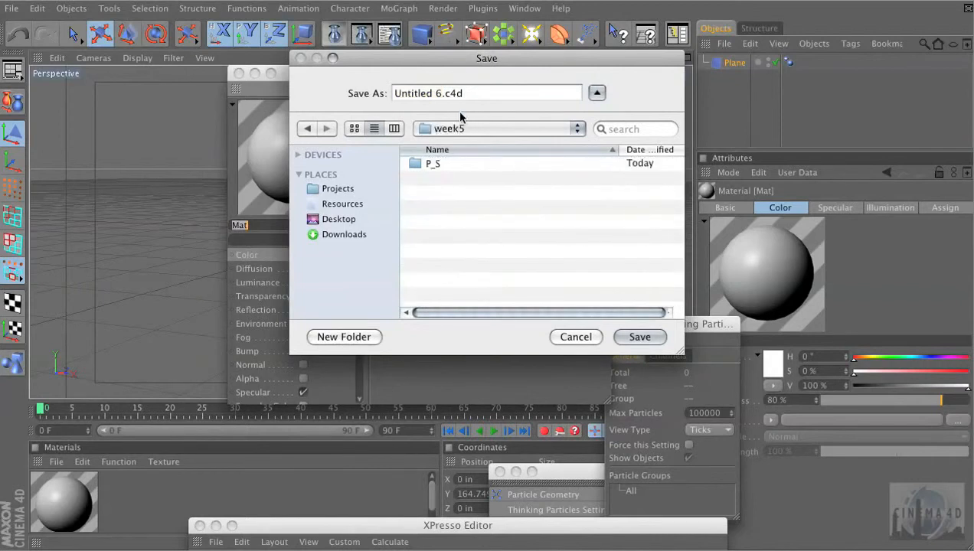
pyautogui.doubleClick(434, 164)
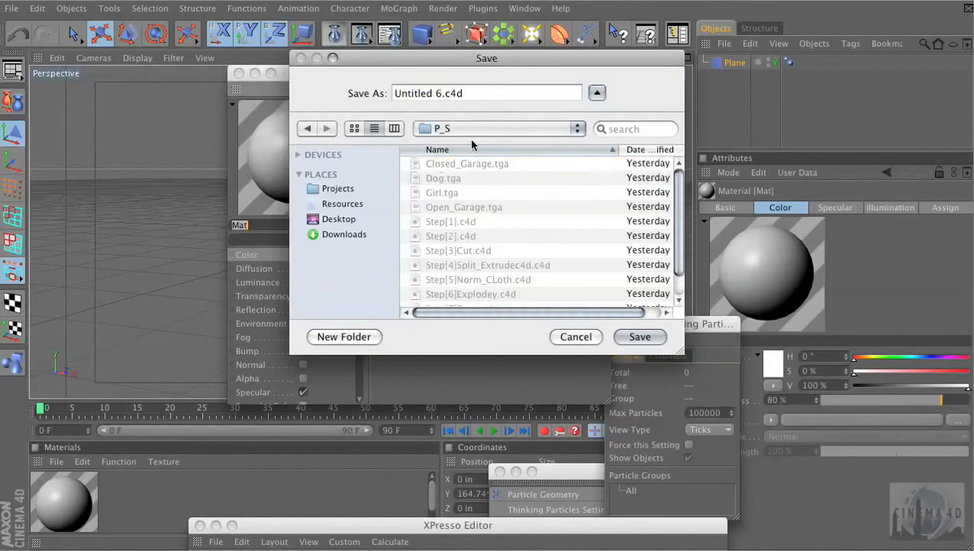
pyautogui.click(441, 94)
pyautogui.write('Demo[1')
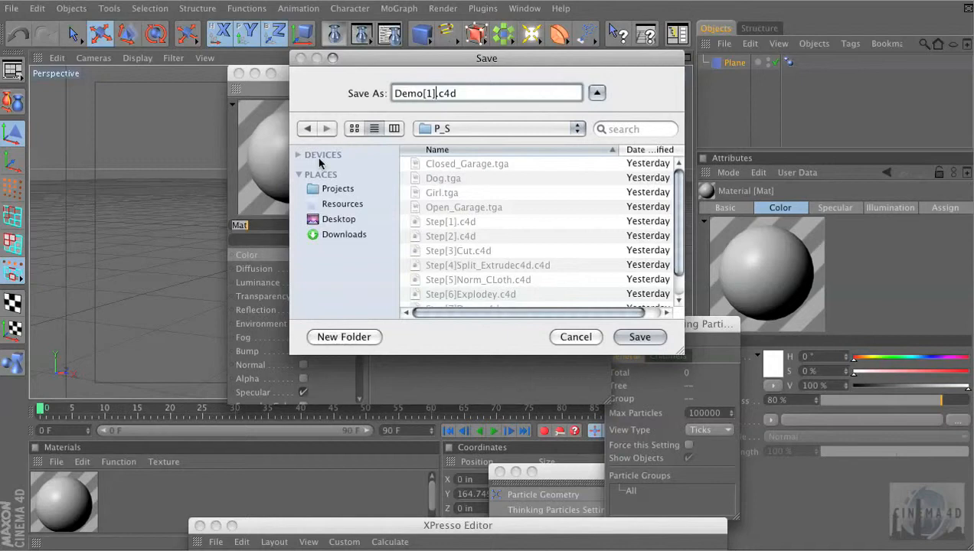
pyautogui.press('Return')
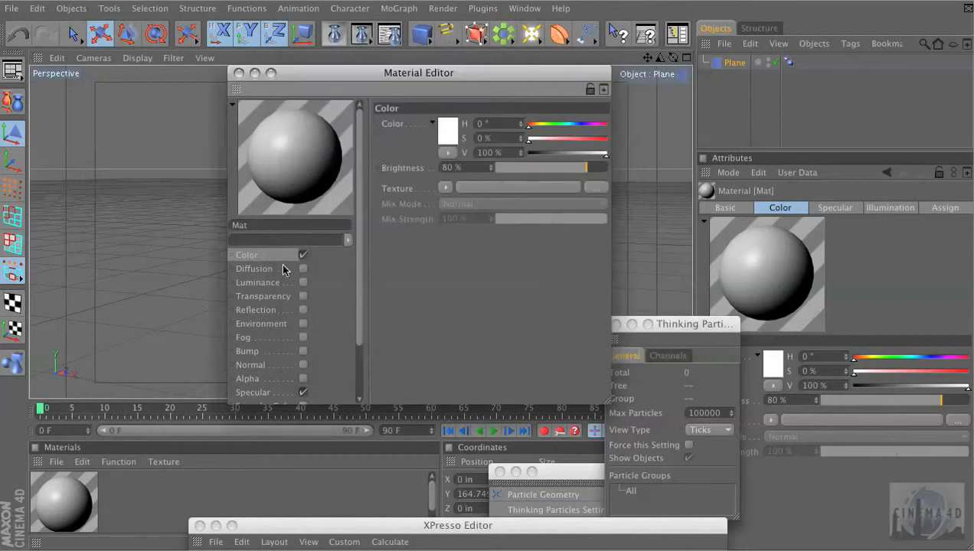
# Disable the material's Specular channel and load Closed_Garage.tga from Demo/week5/P_S on CHRIS8 as its Color texture.
pyautogui.click(303, 392)
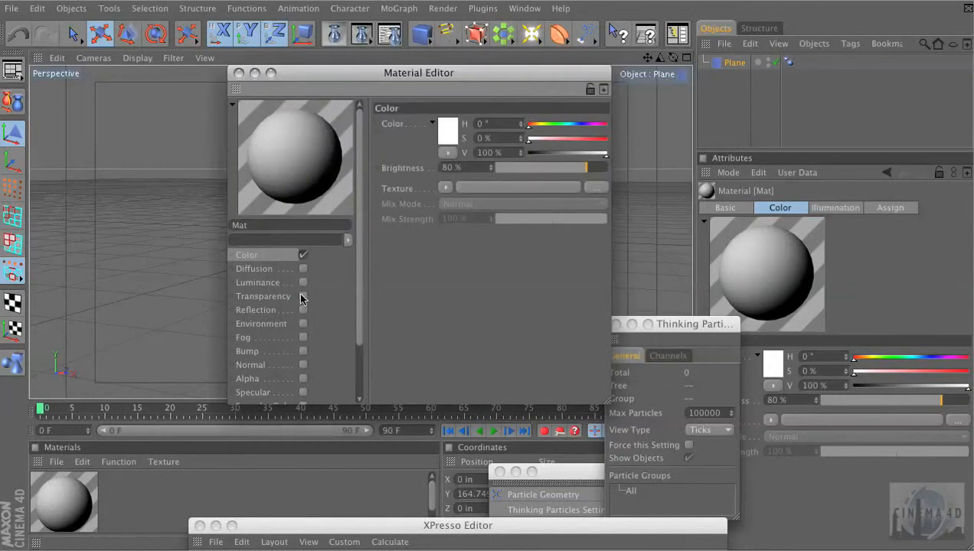
pyautogui.click(597, 188)
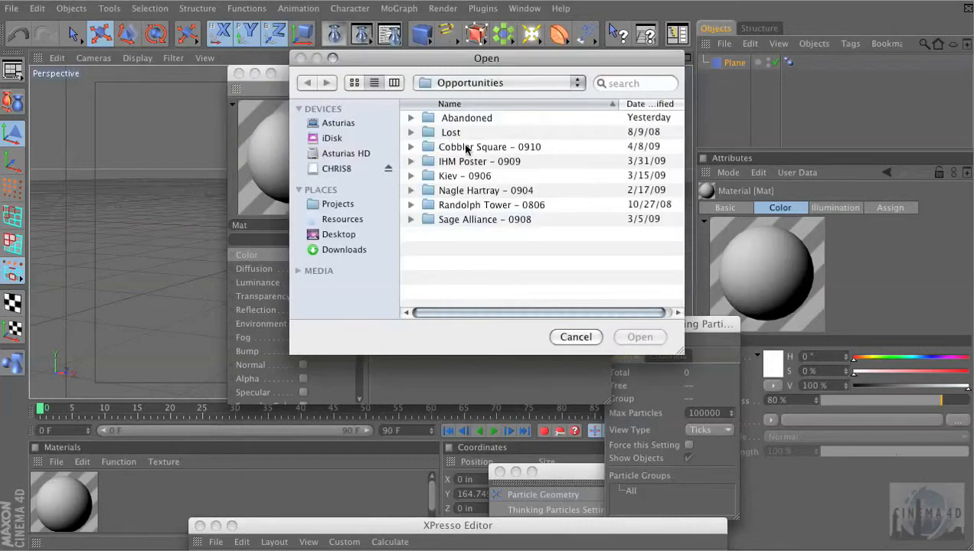
pyautogui.click(338, 169)
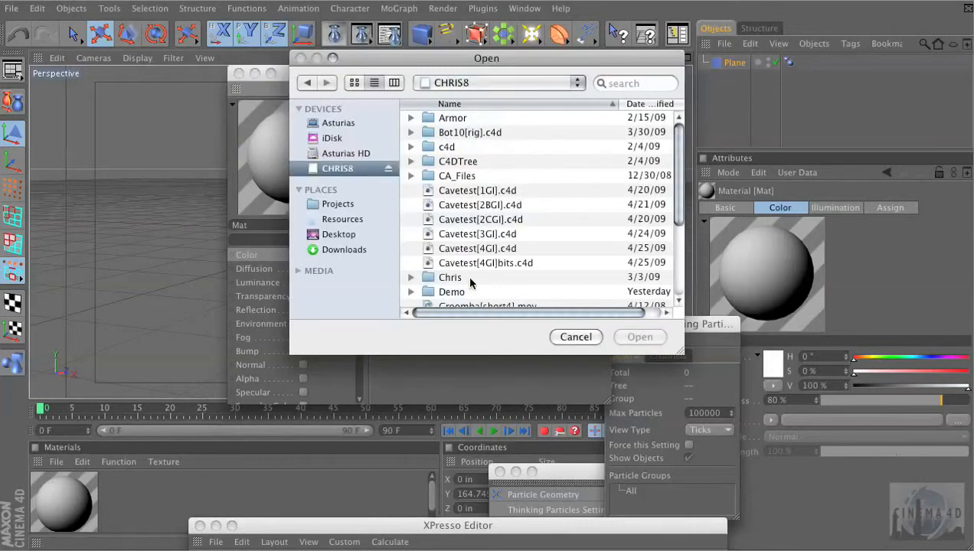
pyautogui.doubleClick(464, 291)
pyautogui.doubleClick(463, 160)
pyautogui.doubleClick(458, 118)
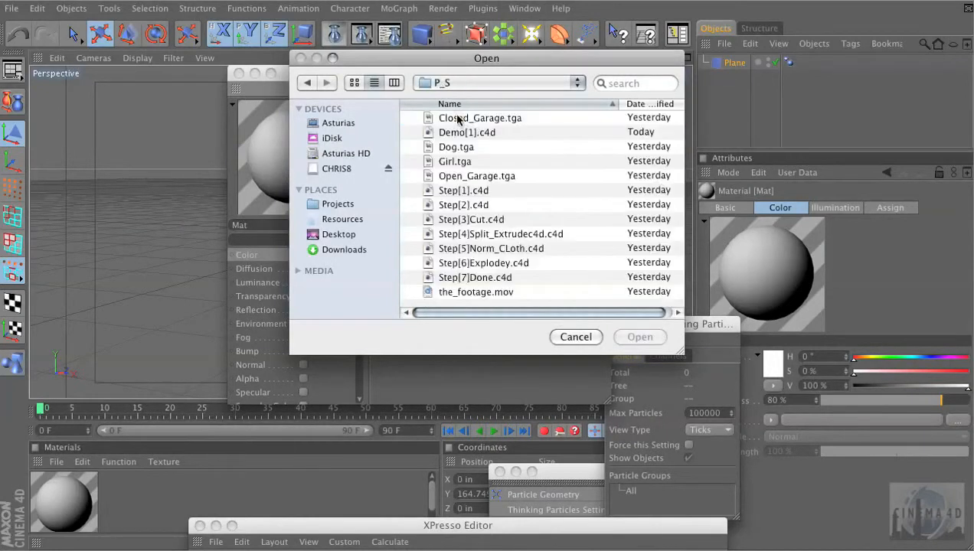
pyautogui.click(500, 118)
pyautogui.click(639, 338)
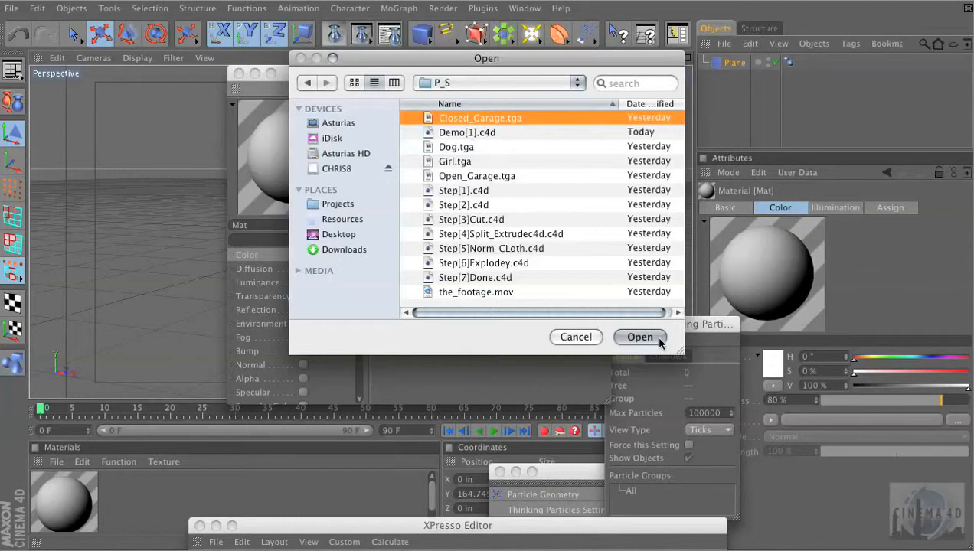
# Add a Background object to the scene and apply the closed garage material to it.
pyautogui.moveTo(298, 71); pyautogui.dragTo(355, 485)
pyautogui.click(531, 34)
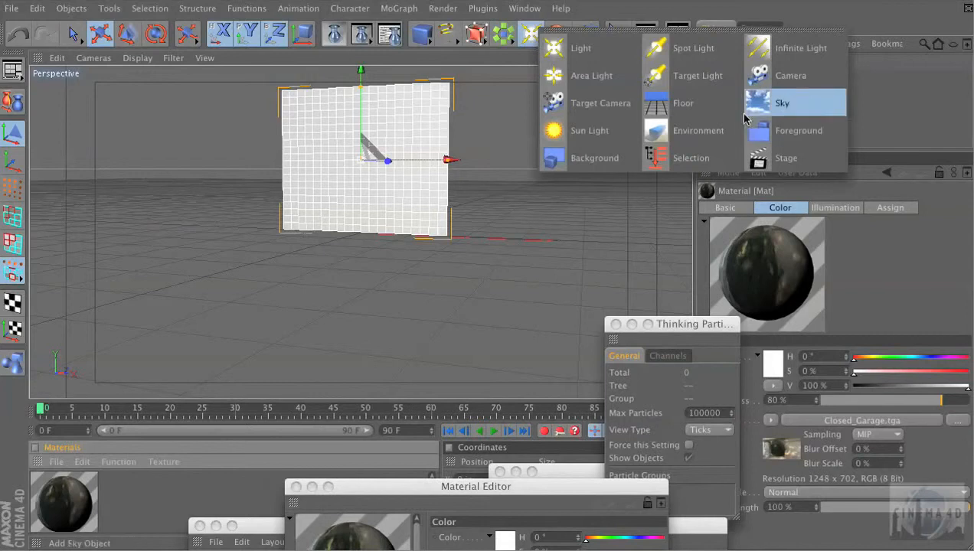
pyautogui.click(586, 159)
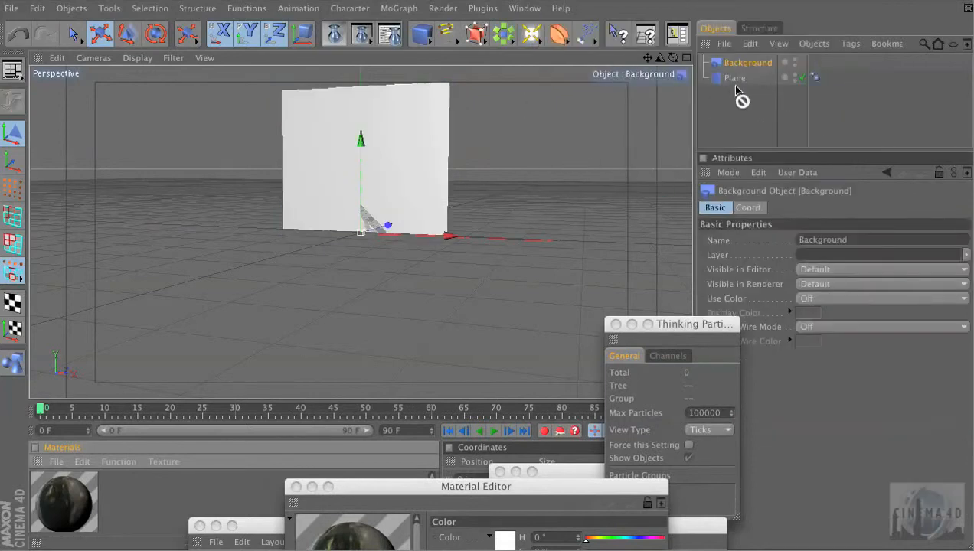
pyautogui.moveTo(739, 66); pyautogui.dragTo(742, 64)
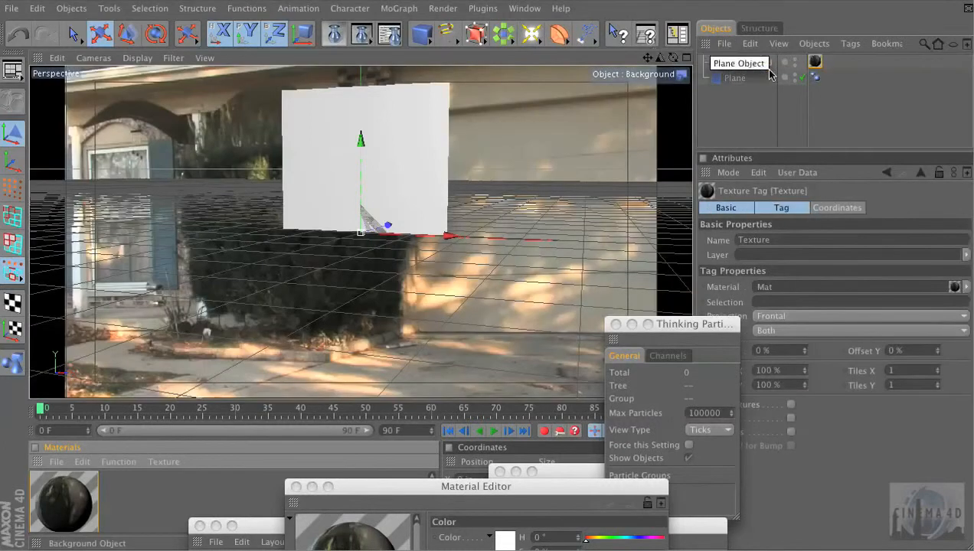
# Match the perspective view to the background image so the upright plane lines up with the garage door and driveway.
pyautogui.moveTo(693, 118); pyautogui.dragTo(622, 127)
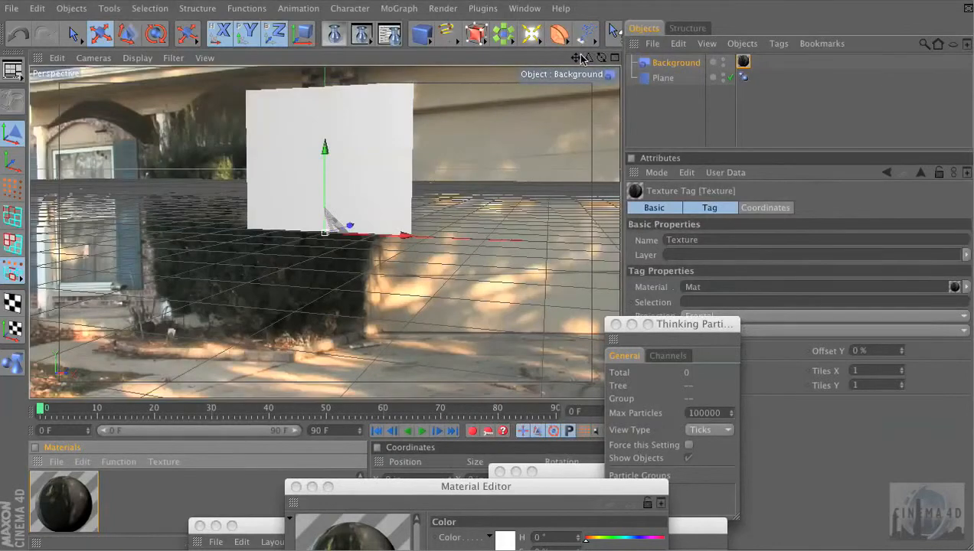
pyautogui.moveTo(576, 57); pyautogui.dragTo(598, 66)
pyautogui.moveTo(545, 85)
pyautogui.keyDown('alt'); pyautogui.mouseDown()
pyautogui.moveTo(536, 58)
pyautogui.moveTo(548, 85)
pyautogui.mouseUp(); pyautogui.keyUp('alt')
pyautogui.keyDown('alt'); pyautogui.moveTo(549, 85); pyautogui.dragTo(591, 84, button='right'); pyautogui.keyUp('alt')
pyautogui.keyDown('alt'); pyautogui.moveTo(548, 85); pyautogui.dragTo(565, 59); pyautogui.keyUp('alt')
pyautogui.moveTo(575, 59); pyautogui.dragTo(600, 59, button='right')
pyautogui.moveTo(601, 59); pyautogui.dragTo(579, 55)
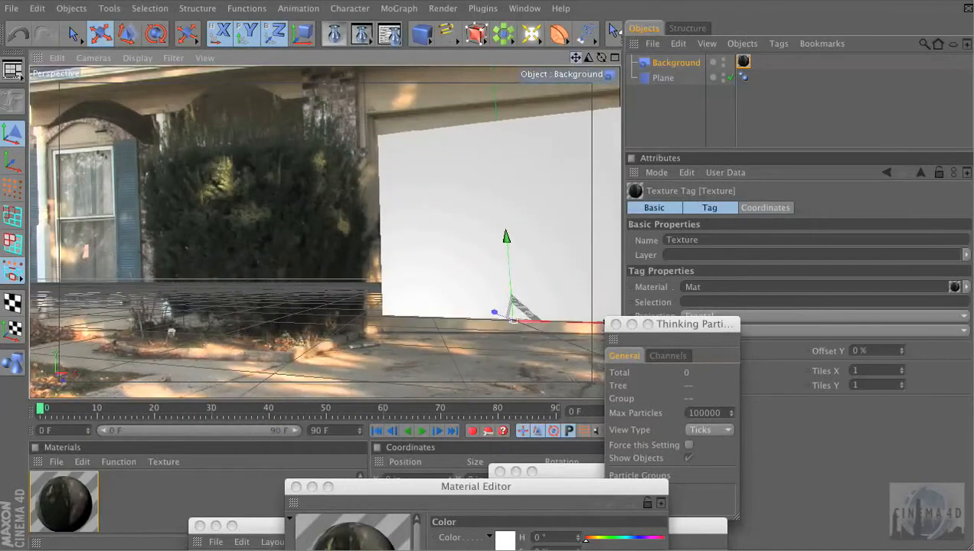
pyautogui.moveTo(576, 59); pyautogui.dragTo(597, 59, button='right')
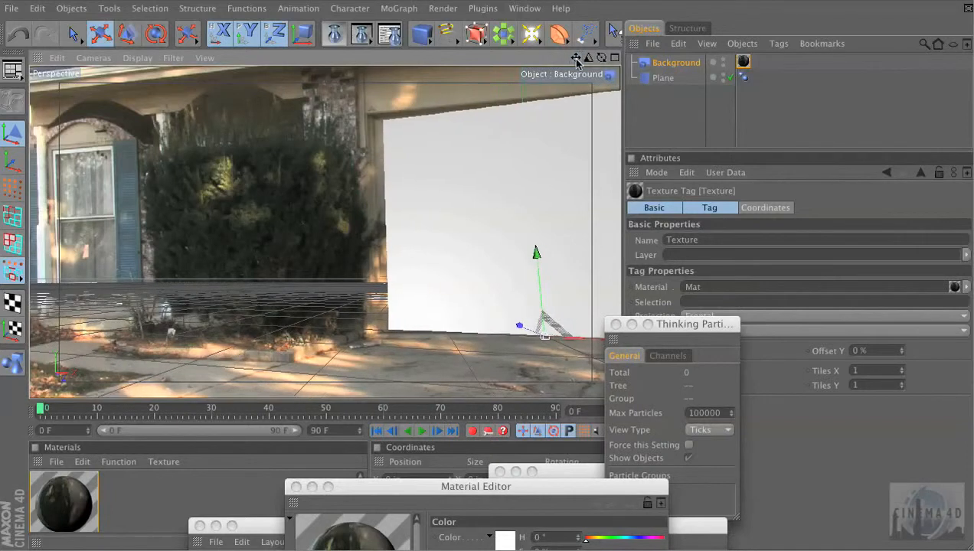
pyautogui.moveTo(577, 59); pyautogui.dragTo(535, 67)
pyautogui.rightClick(535, 66)
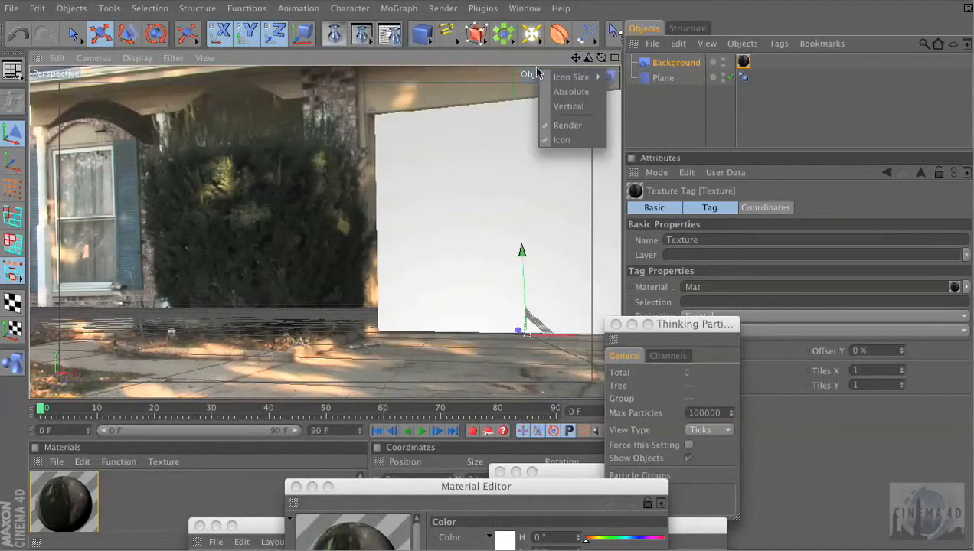
pyautogui.rightClick(571, 57)
pyautogui.click(549, 65)
pyautogui.moveTo(576, 59); pyautogui.dragTo(575, 57)
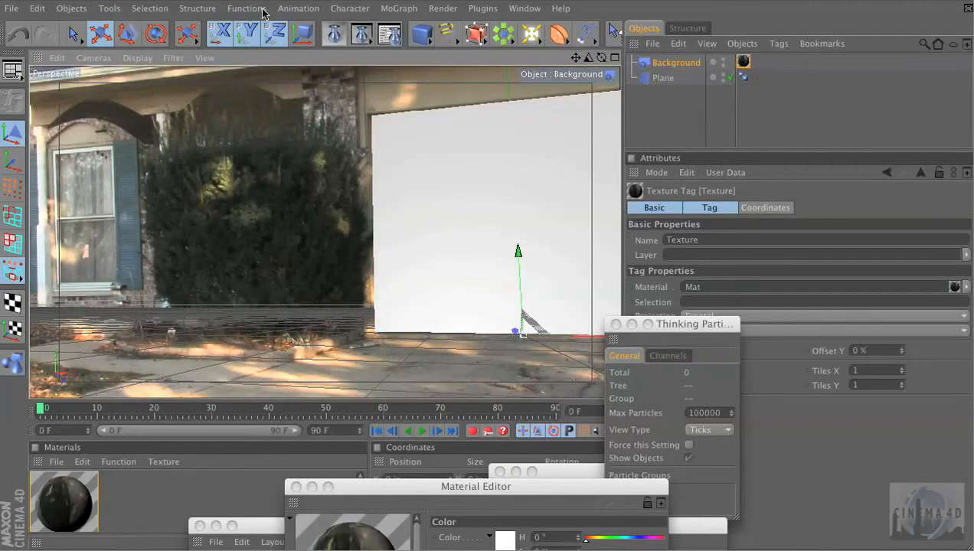
# Add a Camera object from the matched view and look through it.
pyautogui.click(71, 8)
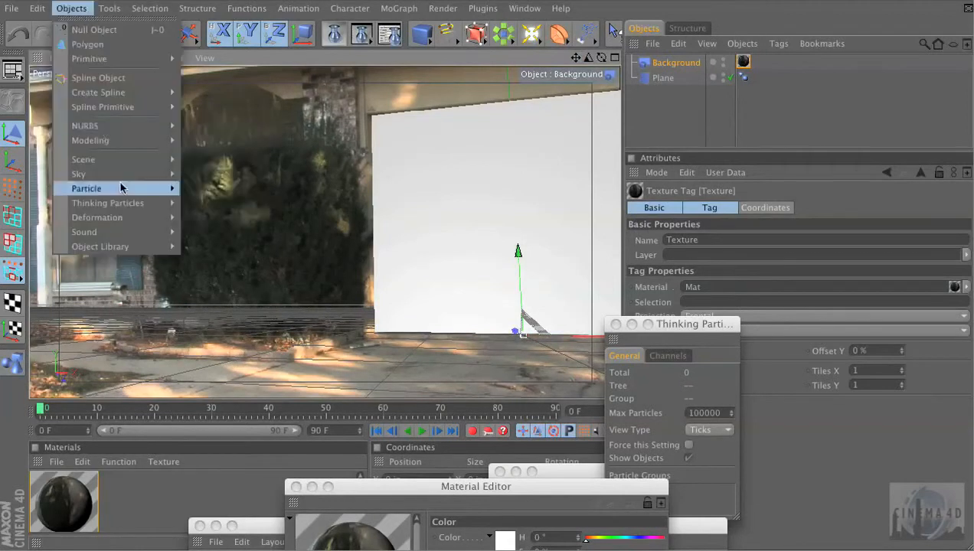
pyautogui.moveTo(114, 175)
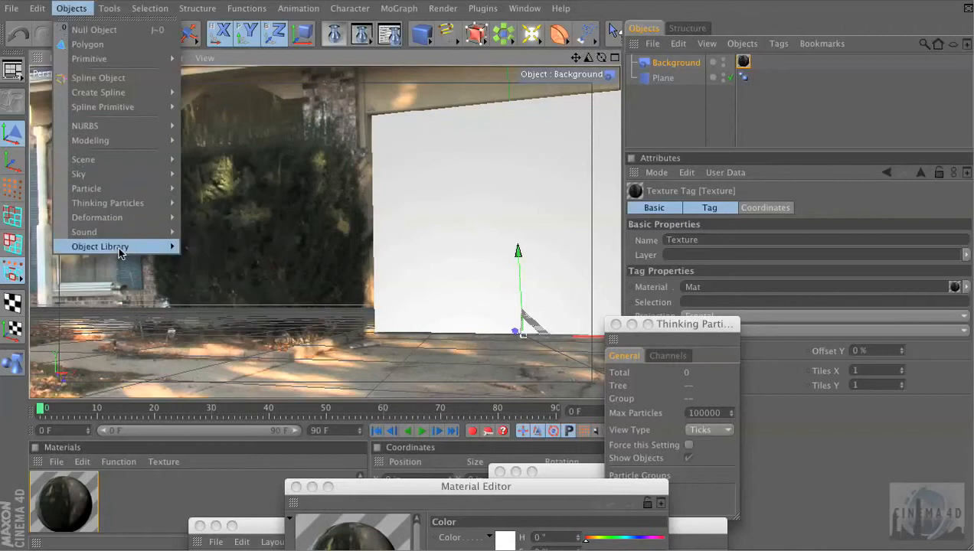
pyautogui.moveTo(115, 159)
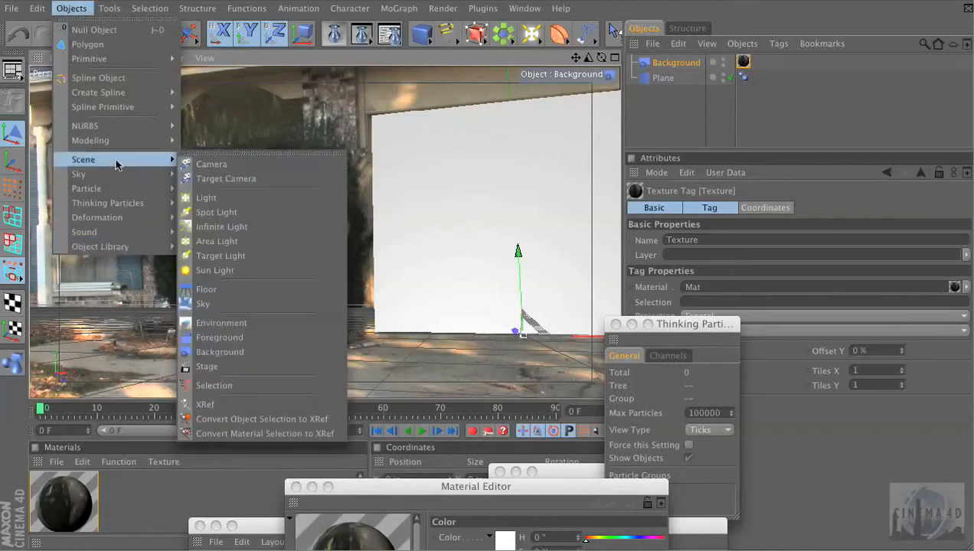
pyautogui.click(281, 163)
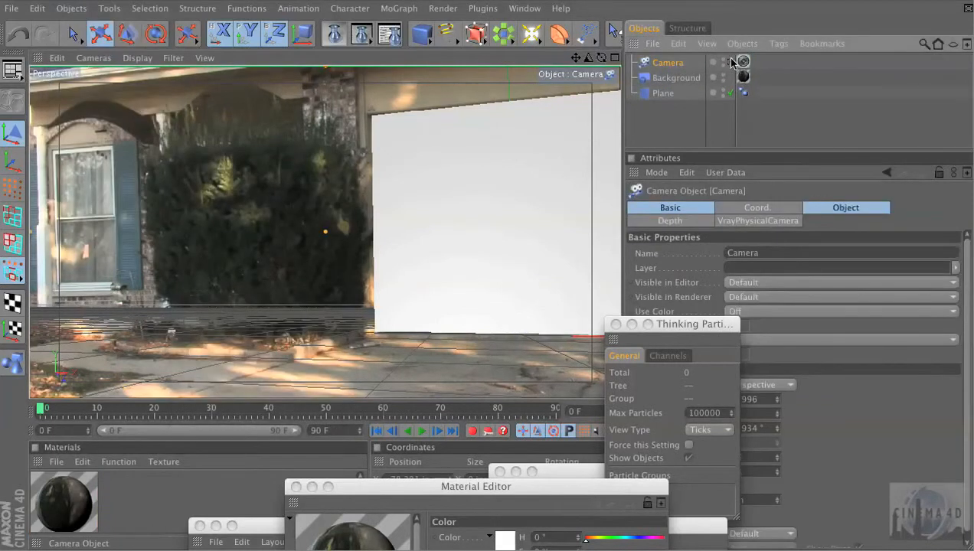
pyautogui.moveTo(706, 323); pyautogui.dragTo(530, 304)
# Record keyframes for the camera's position and rotation on all axes at frame 0.
pyautogui.click(758, 208)
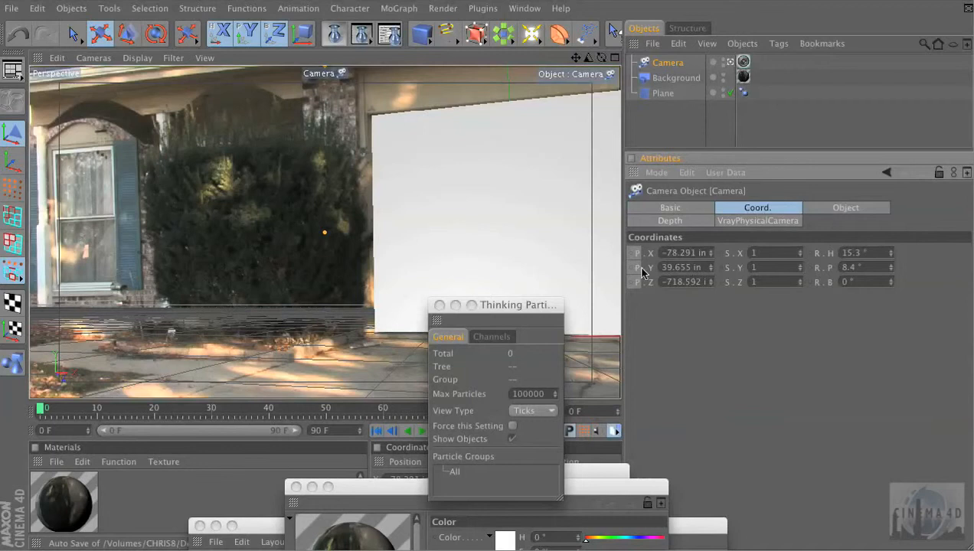
pyautogui.rightClick(630, 266)
pyautogui.click(629, 267)
pyautogui.keyDown('ctrl'); pyautogui.click(630, 271); pyautogui.keyUp('ctrl')
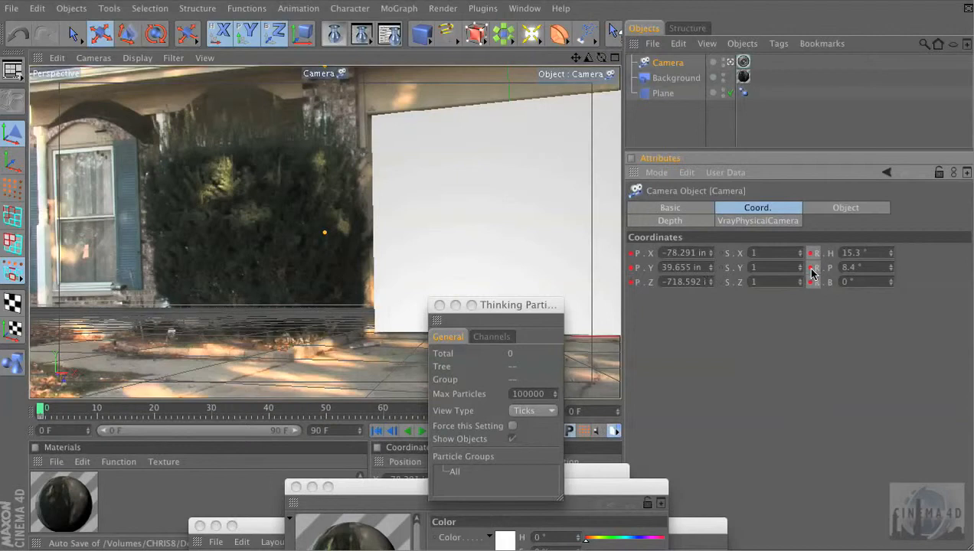
pyautogui.click(734, 127)
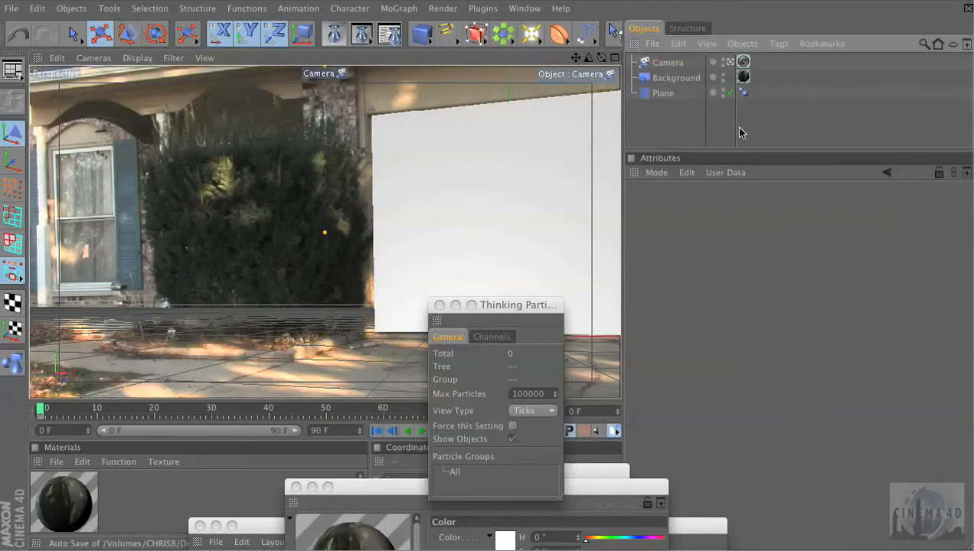
# Copy the Background's Frontal-projection texture tag onto the upright plane and compare the settings of both tags.
pyautogui.moveTo(487, 304); pyautogui.dragTo(805, 288)
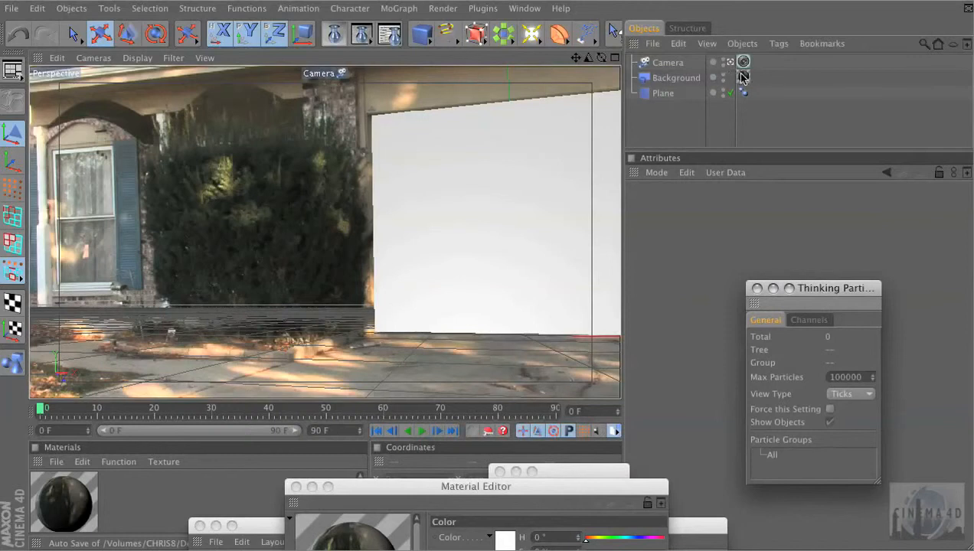
pyautogui.moveTo(742, 77); pyautogui.dragTo(744, 79)
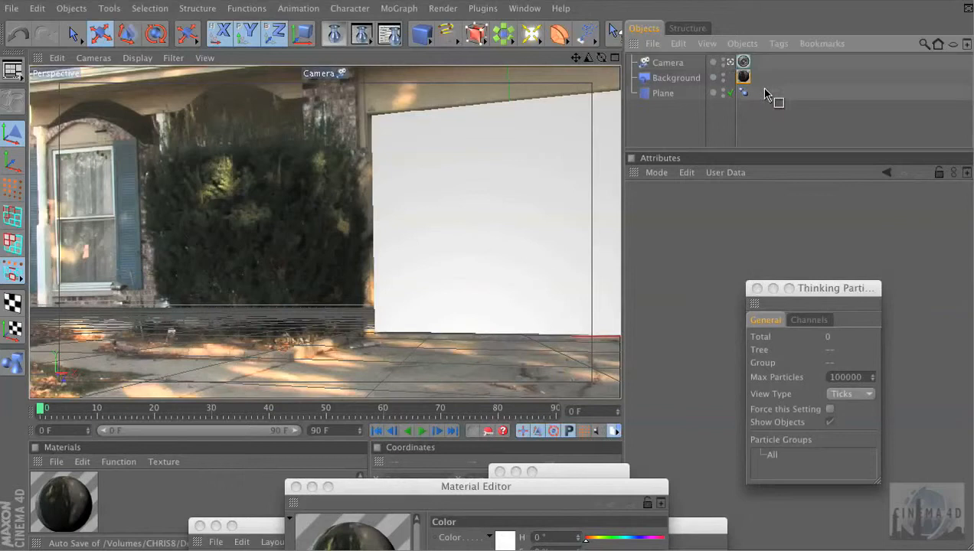
pyautogui.moveTo(764, 91); pyautogui.dragTo(761, 89)
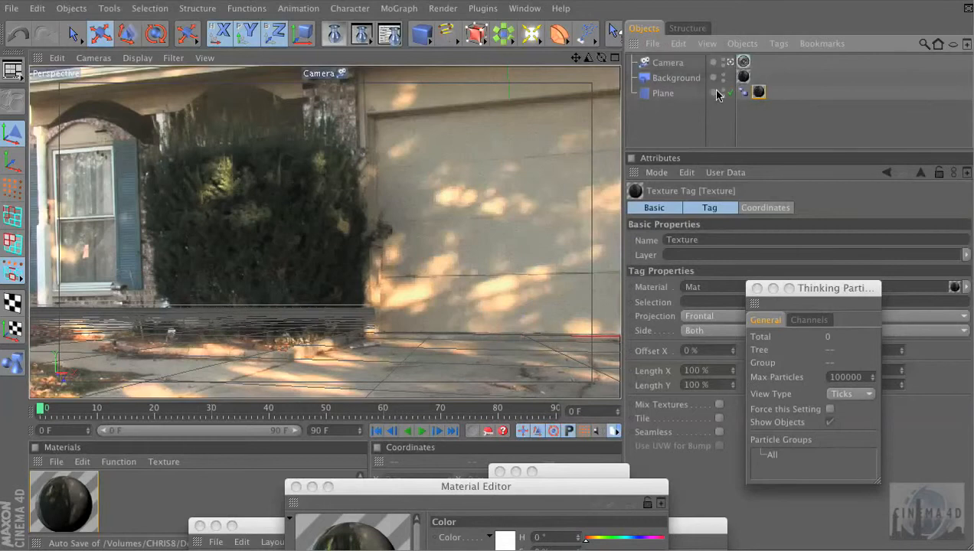
pyautogui.click(693, 80)
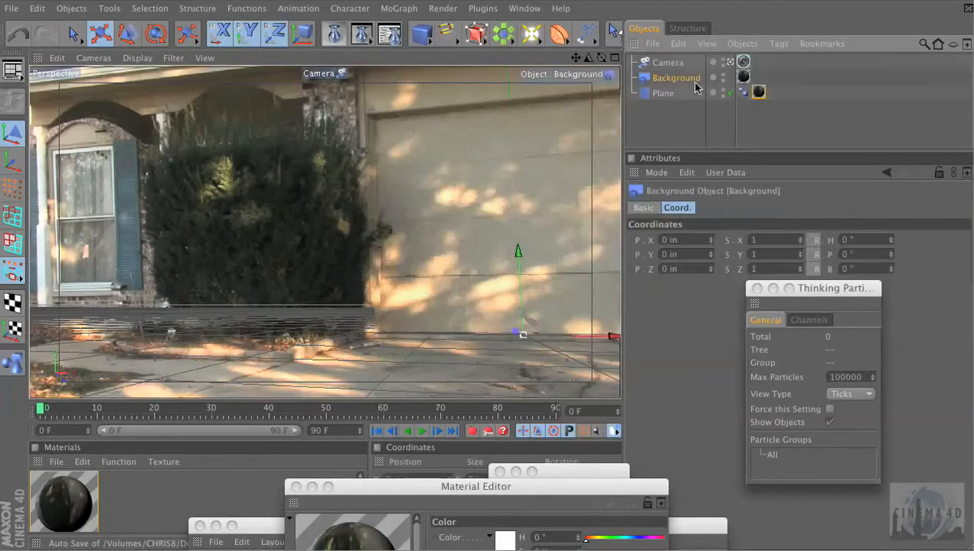
pyautogui.click(743, 77)
pyautogui.moveTo(841, 286); pyautogui.dragTo(895, 382)
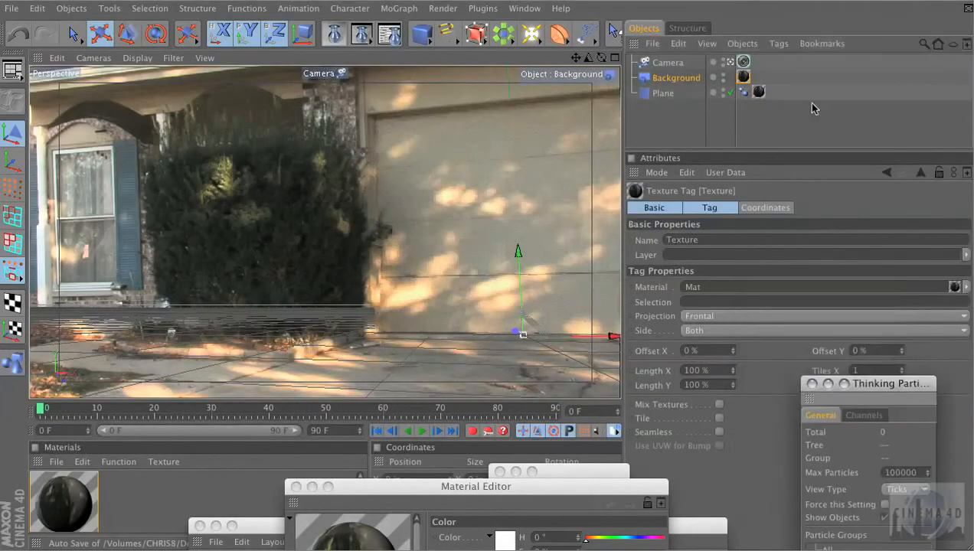
pyautogui.click(759, 92)
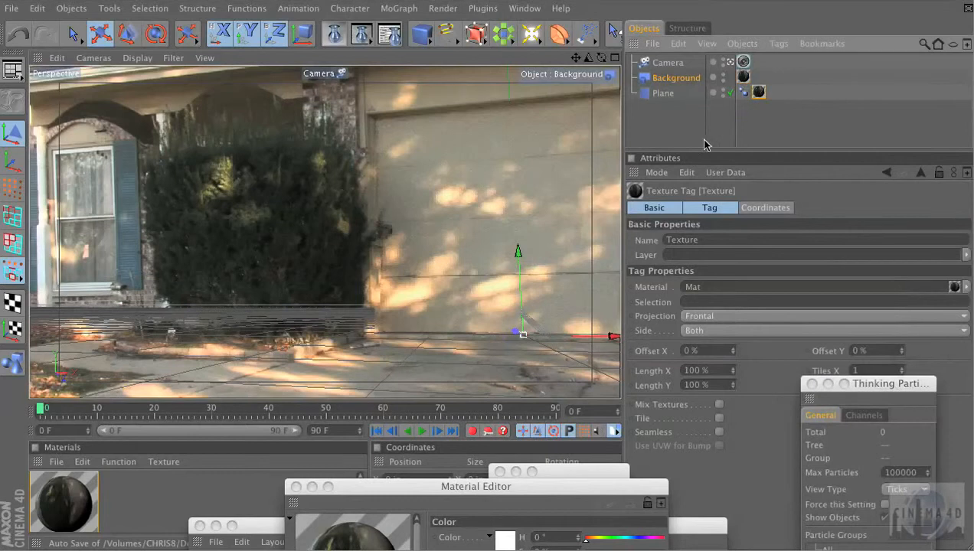
# Add a second plane lying flat and scale it up uniformly to cover the ground in front of the garage.
pyautogui.click(672, 94)
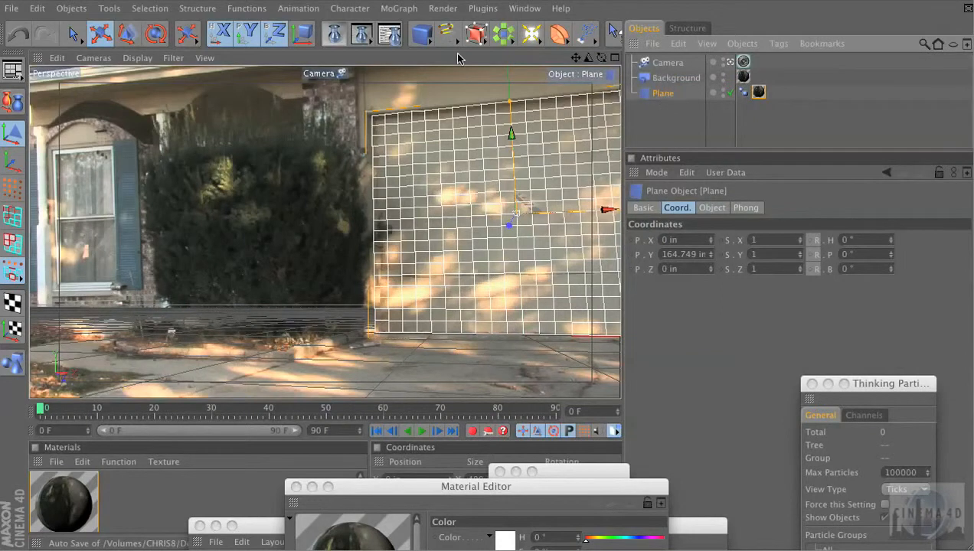
pyautogui.click(425, 37)
pyautogui.click(548, 79)
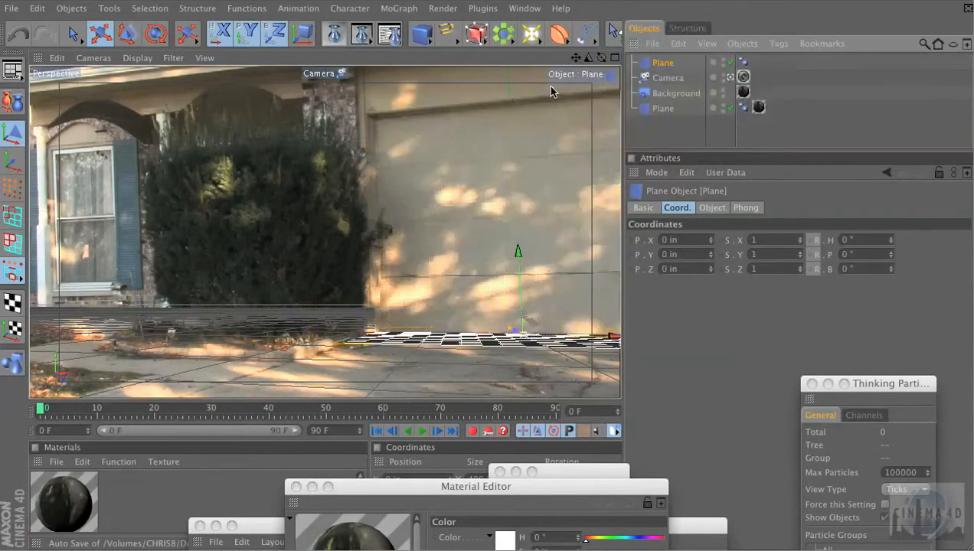
pyautogui.click(127, 33)
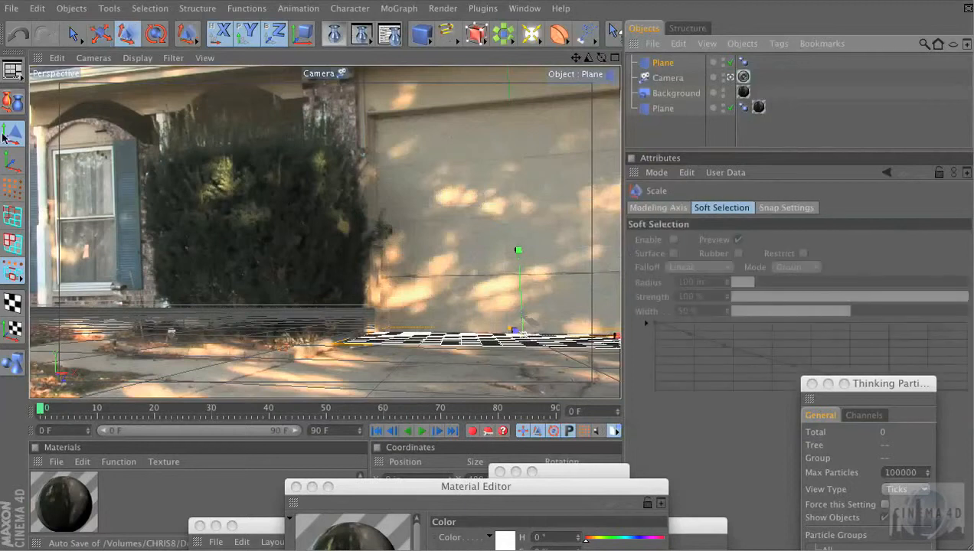
pyautogui.moveTo(190, 199); pyautogui.dragTo(459, 199)
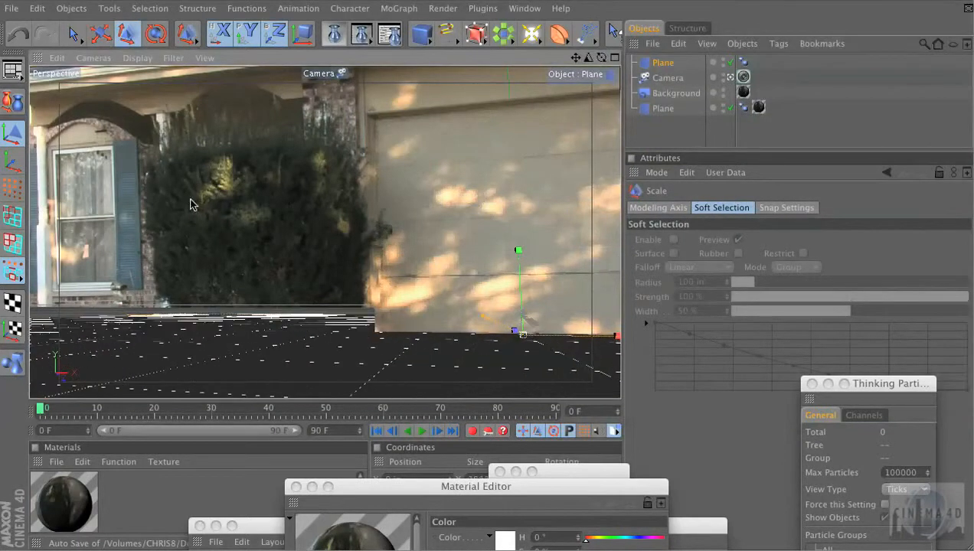
# Copy the upright plane's texture tag onto the flat plane, and rename the flat plane Ground and the upright one Door.
pyautogui.moveTo(758, 107); pyautogui.dragTo(759, 62)
pyautogui.doubleClick(663, 62)
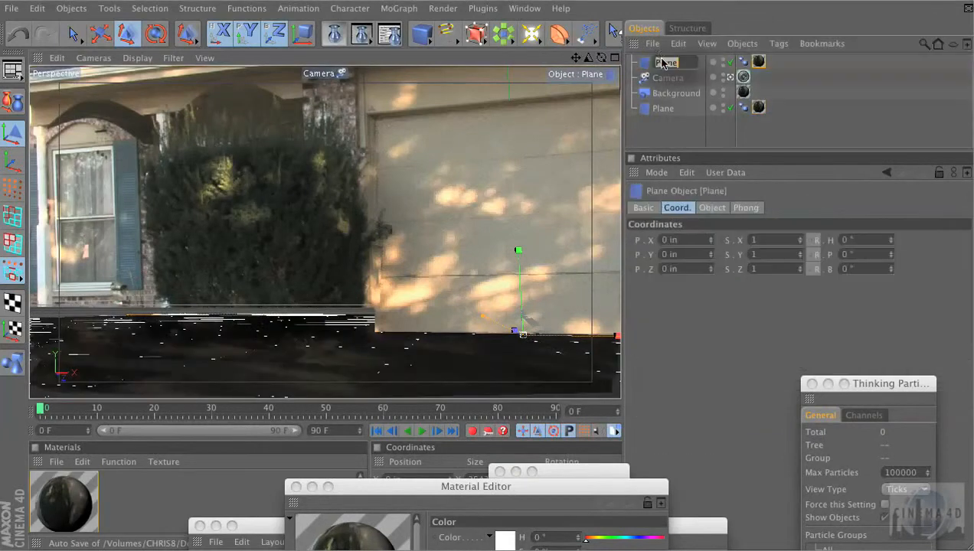
pyautogui.write('Ground')
pyautogui.doubleClick(663, 108)
pyautogui.write('D')
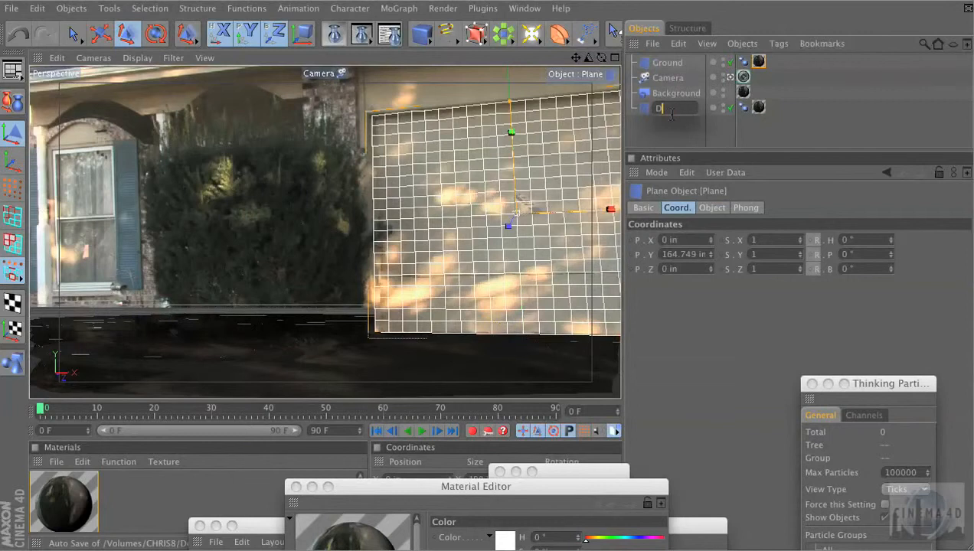
pyautogui.write('oo')
pyautogui.press('Return')
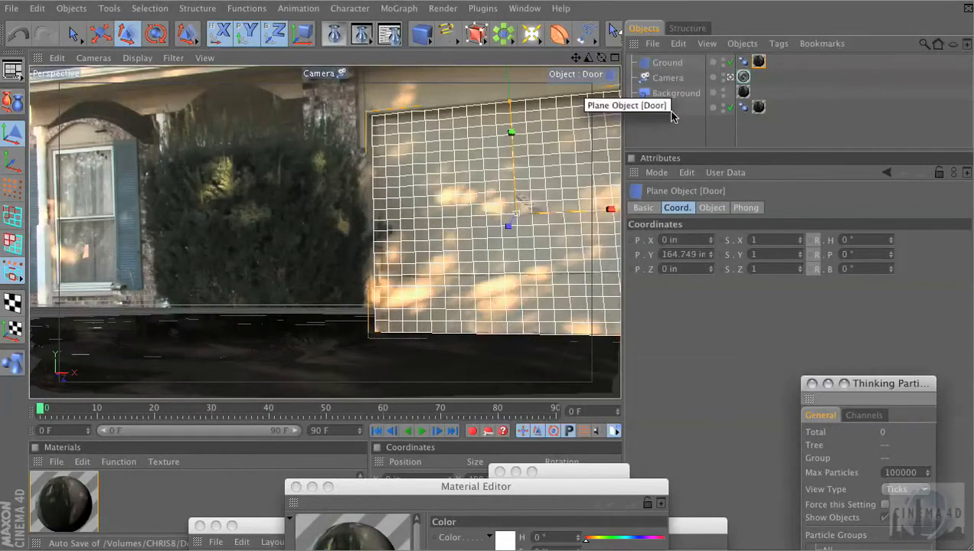
pyautogui.click(671, 119)
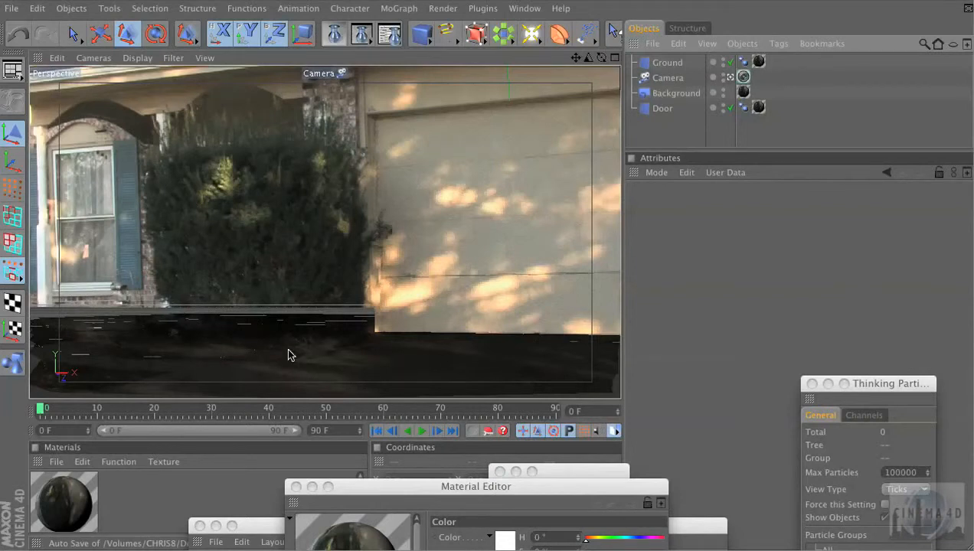
pyautogui.click(92, 59)
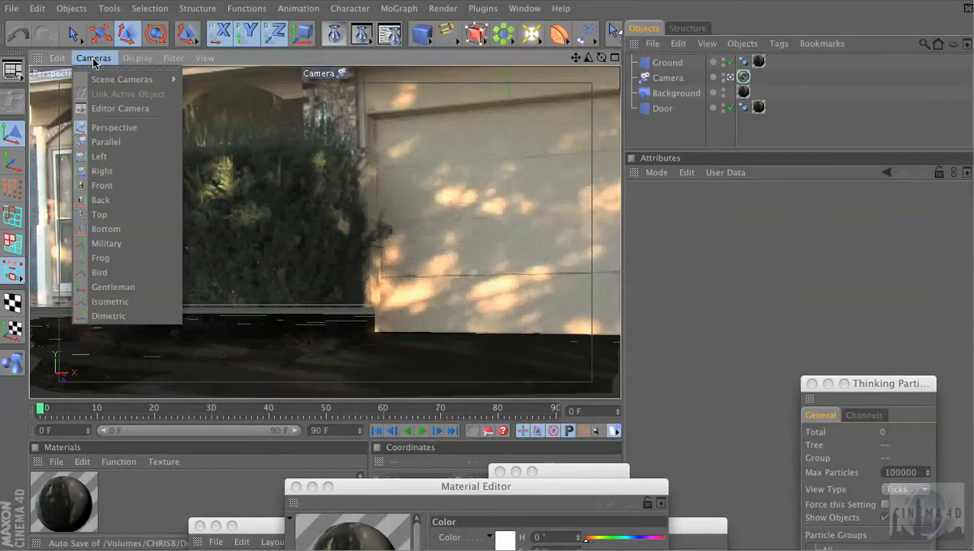
pyautogui.moveTo(121, 61)
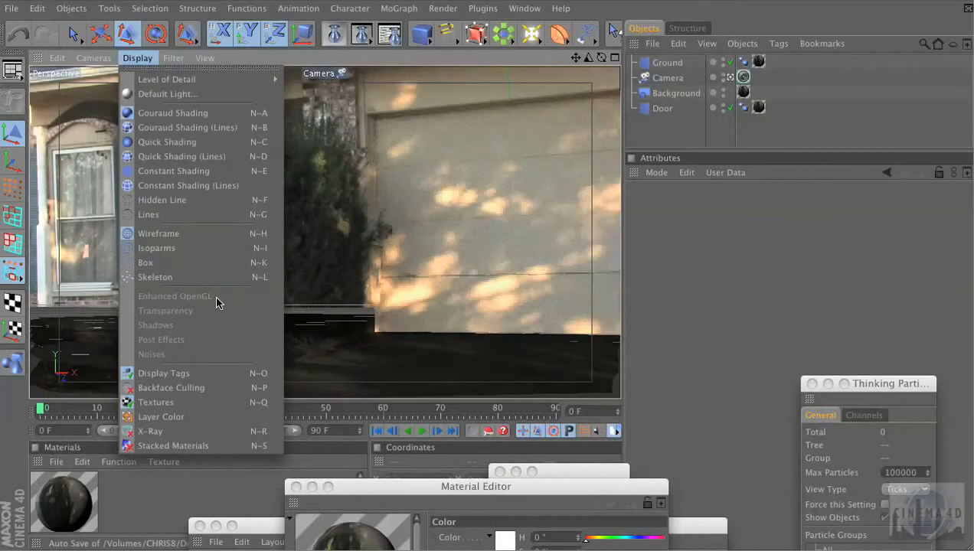
pyautogui.click(574, 255)
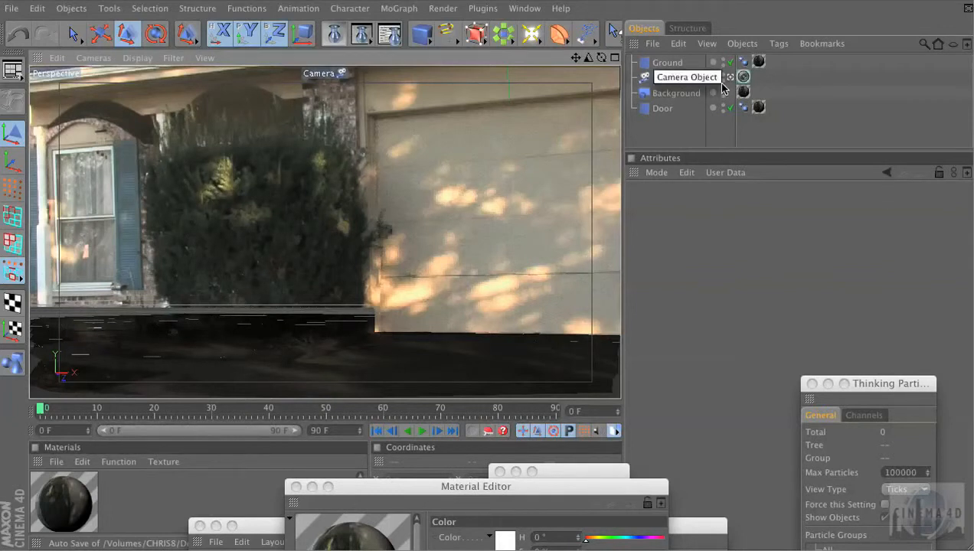
# Render the view and switch off the VrayBridge post effect in the render settings.
pyautogui.hotkey('ctrl', 'r')
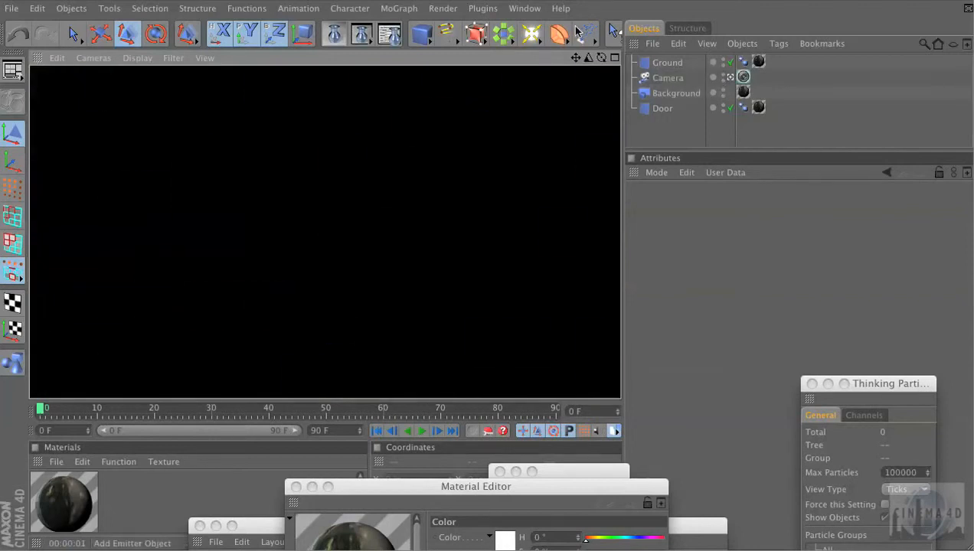
pyautogui.hotkey('ctrl', 'b')
pyautogui.click(425, 156)
pyautogui.click(426, 145)
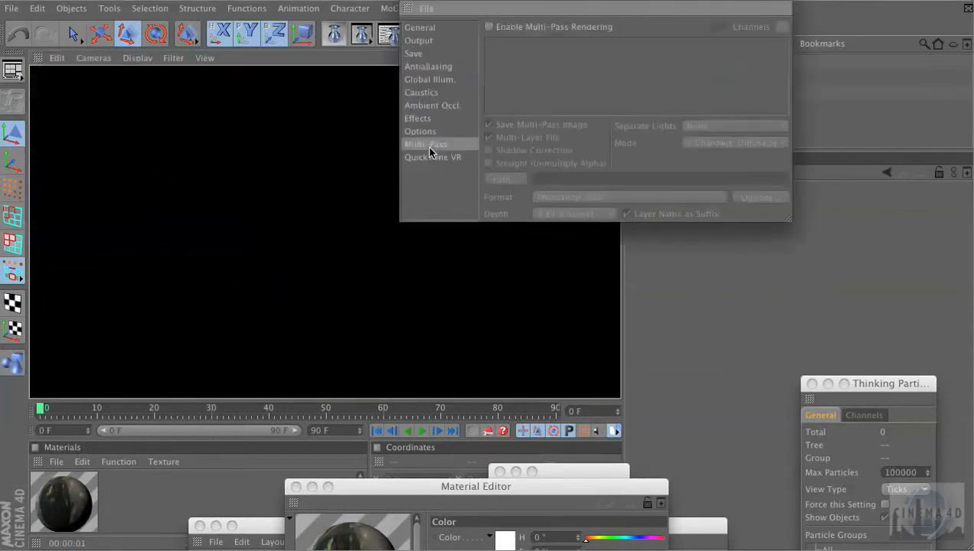
pyautogui.click(425, 120)
pyautogui.click(492, 44)
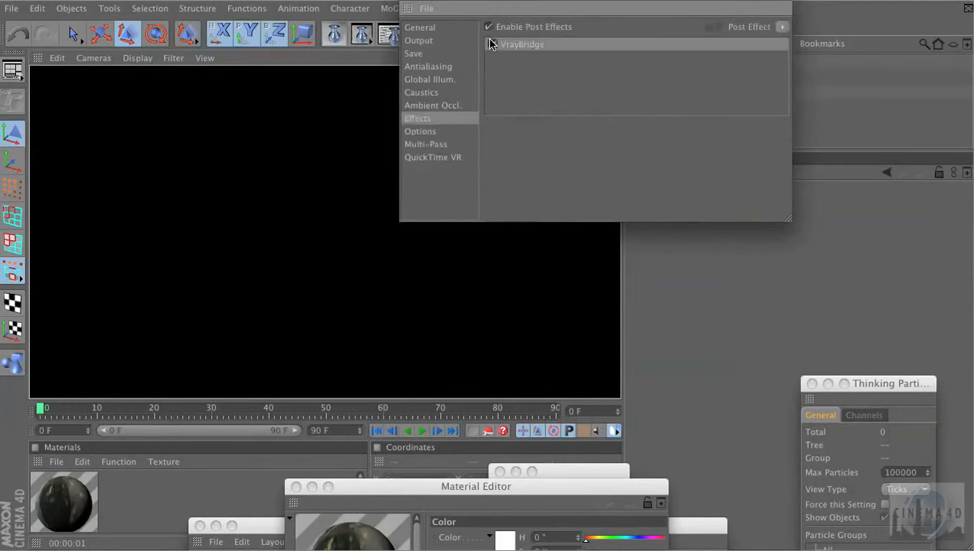
# Render the view, enable Auto Light in the render settings' options, and render the view again.
pyautogui.press('super+r')
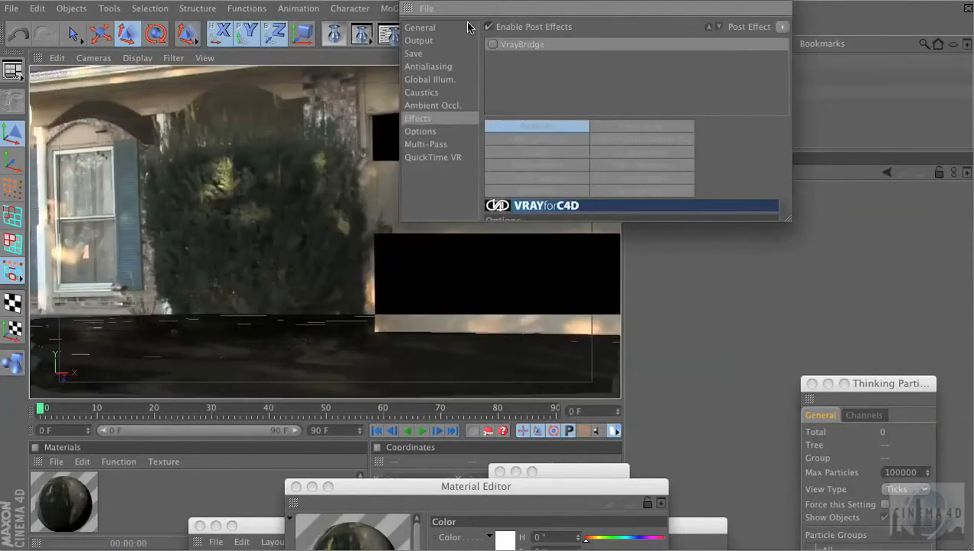
pyautogui.click(443, 131)
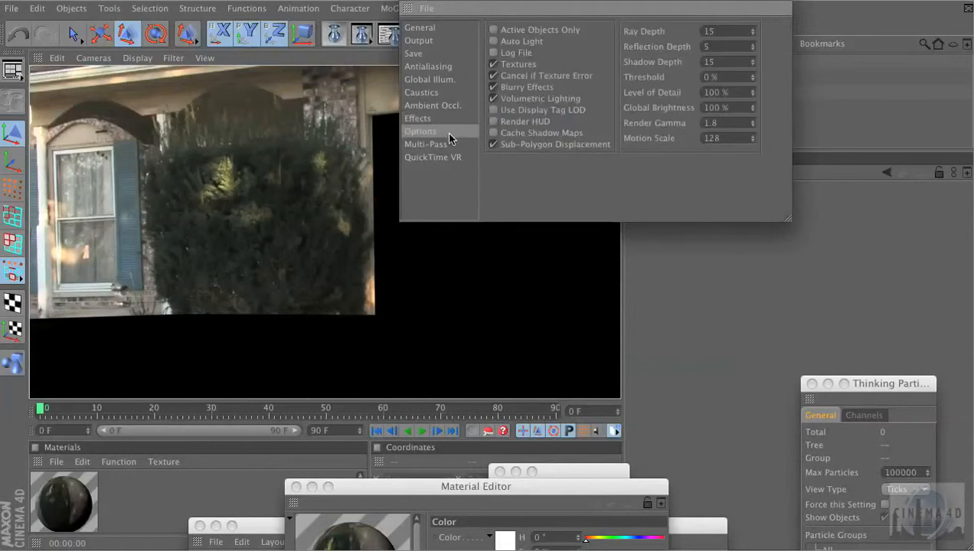
pyautogui.click(493, 41)
pyautogui.click(411, 1)
pyautogui.press('super+r')
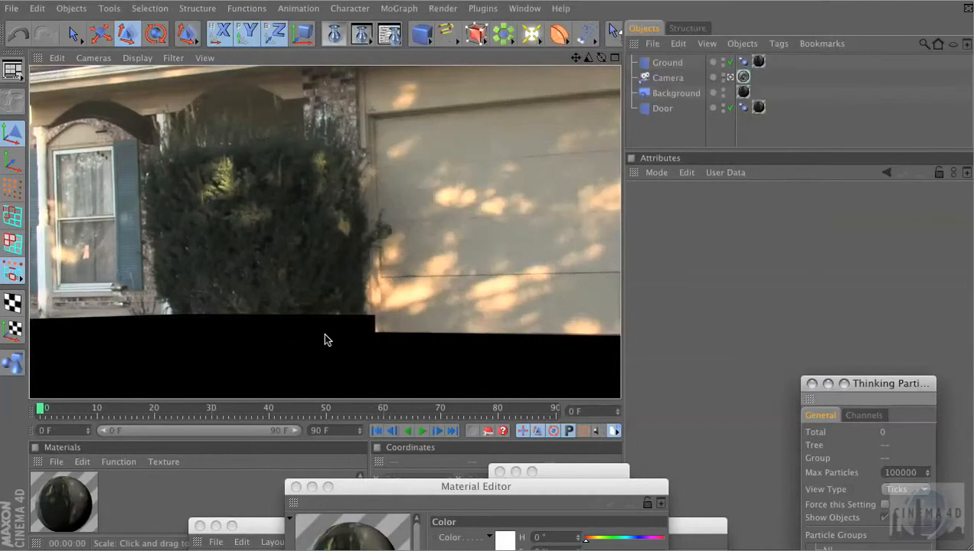
# Add Compositing tags with Compositing Background enabled to both the Ground and Door planes, and render the view.
pyautogui.click(652, 110)
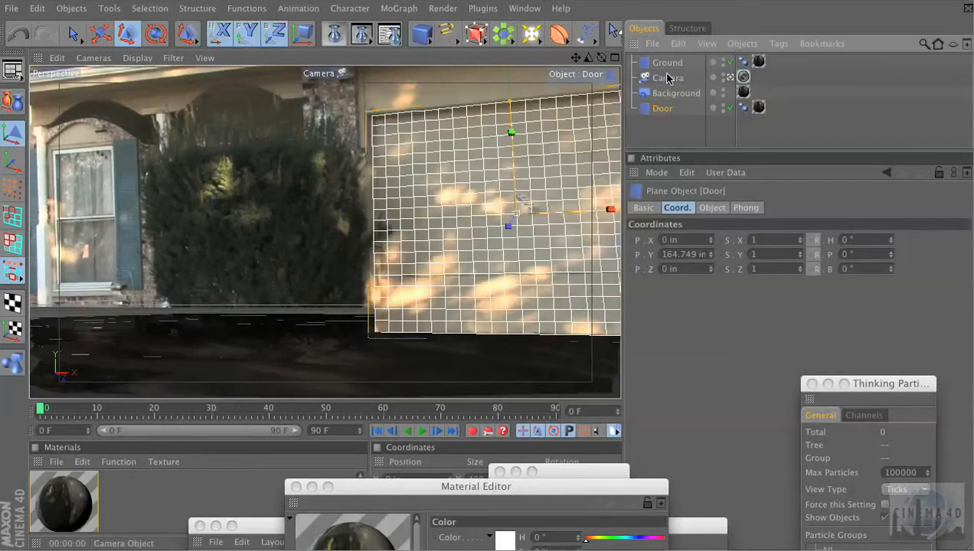
pyautogui.rightClick(665, 64)
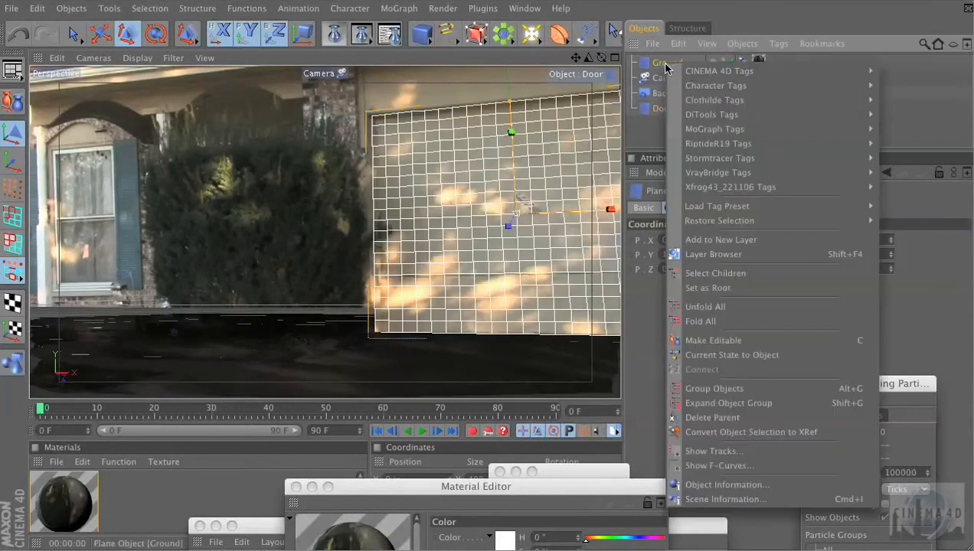
pyautogui.click(656, 108)
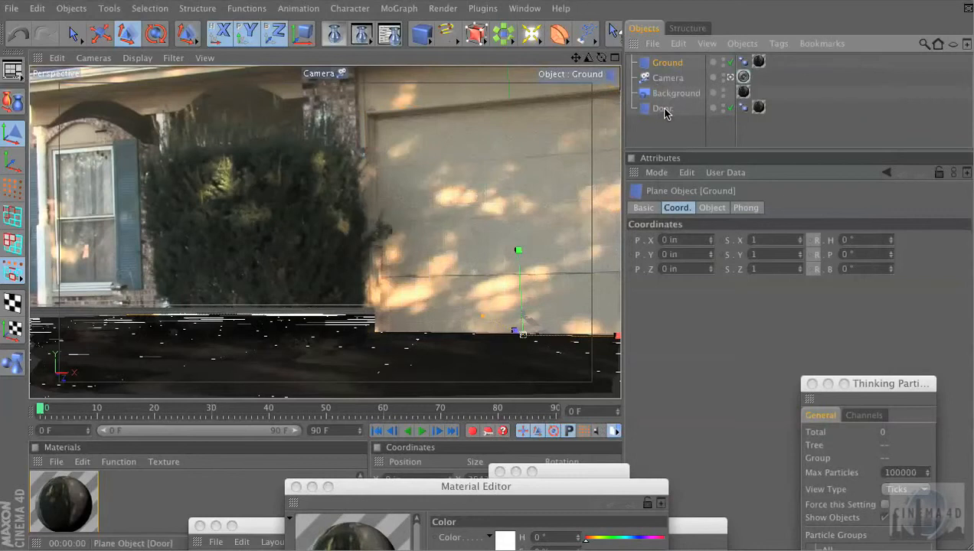
pyautogui.keyDown('ctrl'); pyautogui.click(663, 109); pyautogui.keyUp('ctrl')
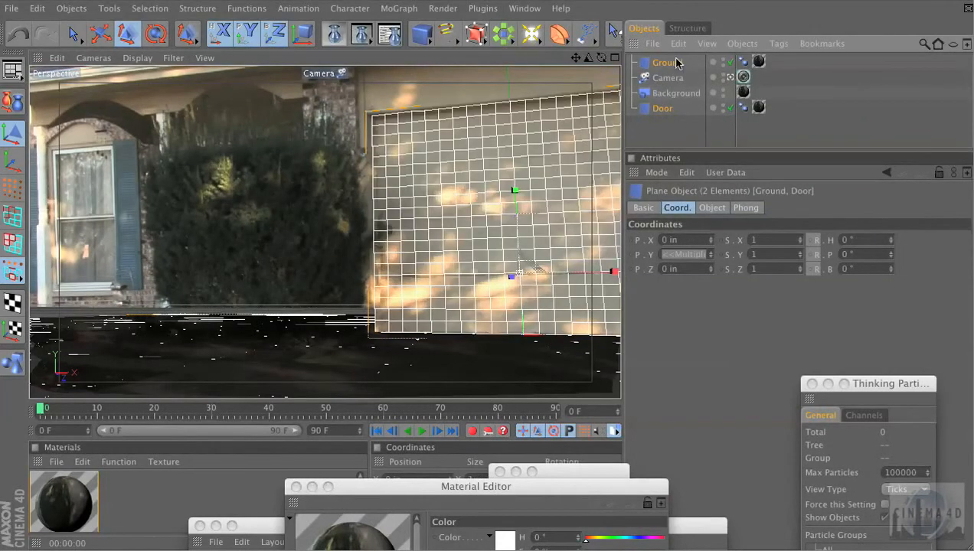
pyautogui.rightClick(663, 114)
pyautogui.moveTo(678, 115)
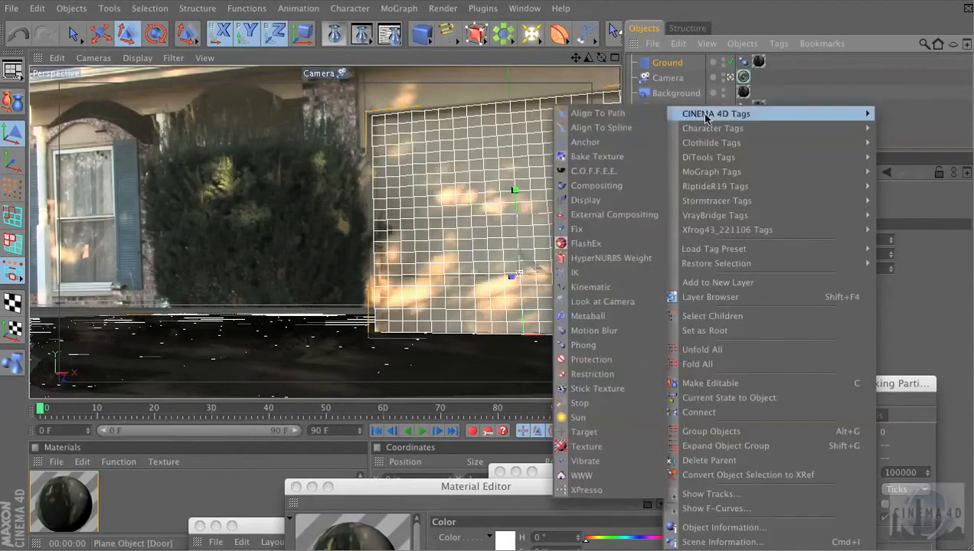
pyautogui.click(621, 186)
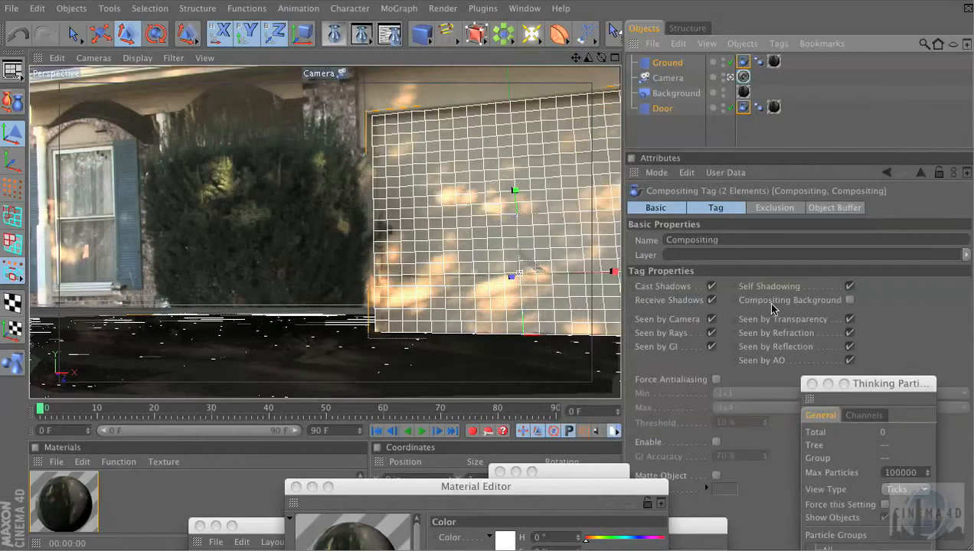
pyautogui.click(850, 301)
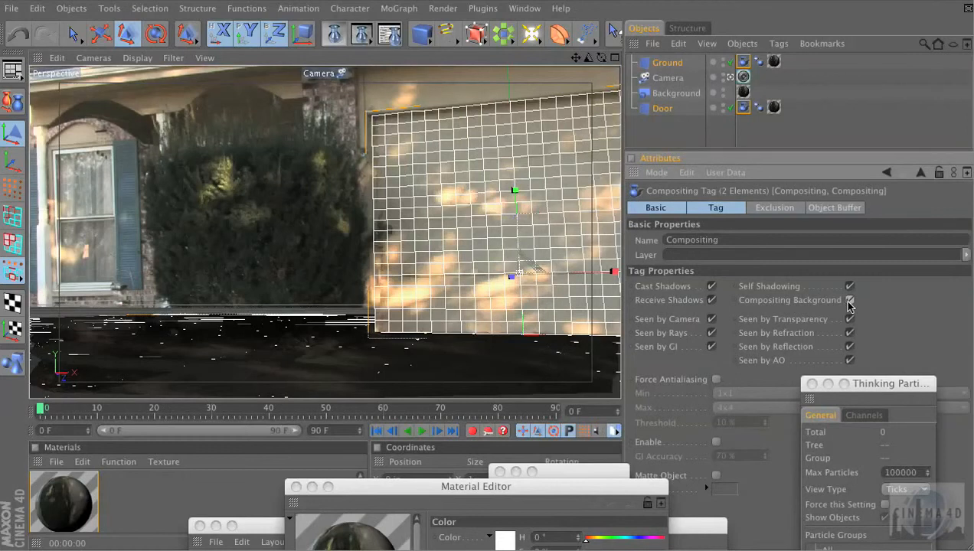
pyautogui.hotkey('ctrl', 'r')
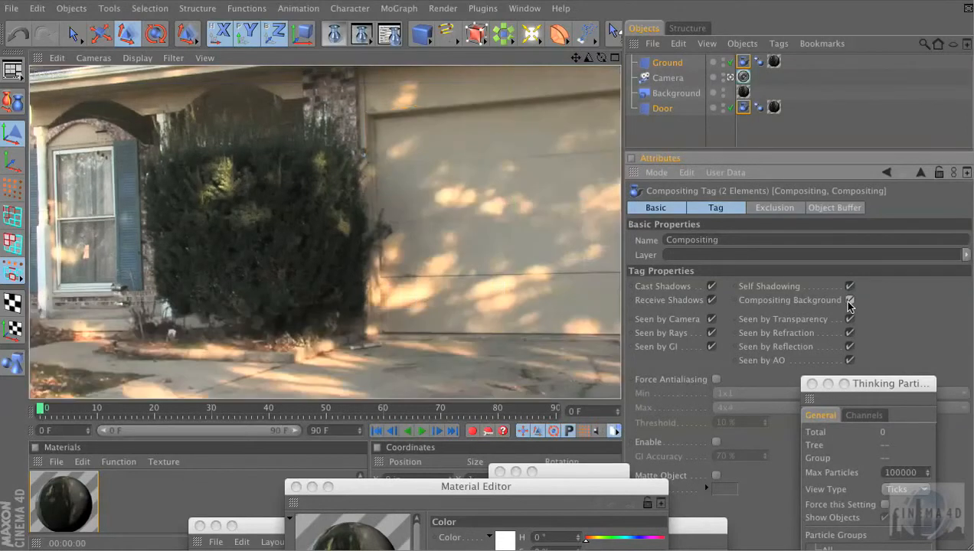